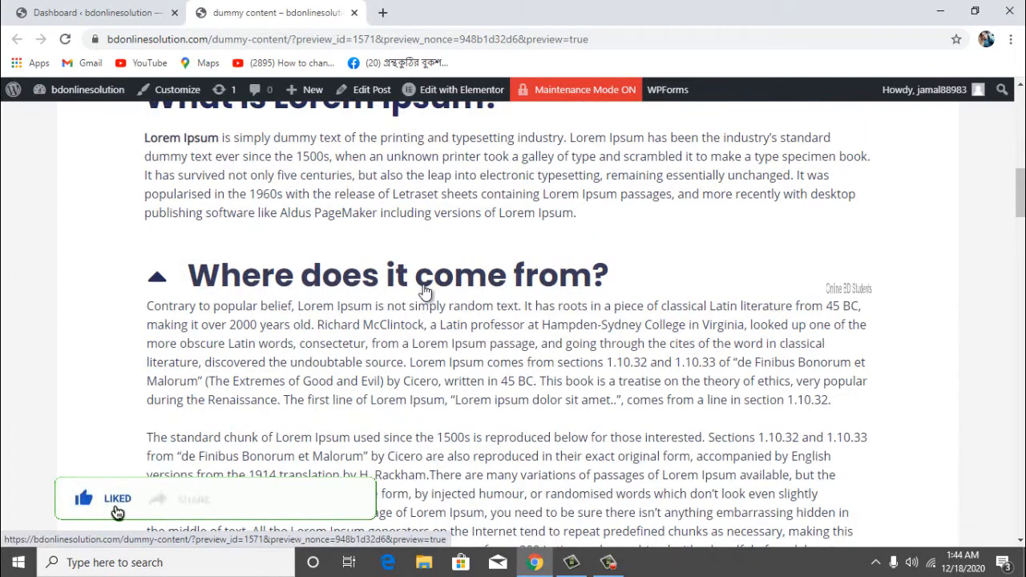
- Examine the expandable text sections on the dummy content preview page
{"action": "scroll", "coordinate": [425, 293], "scroll_direction": "up", "scroll_amount": 5}
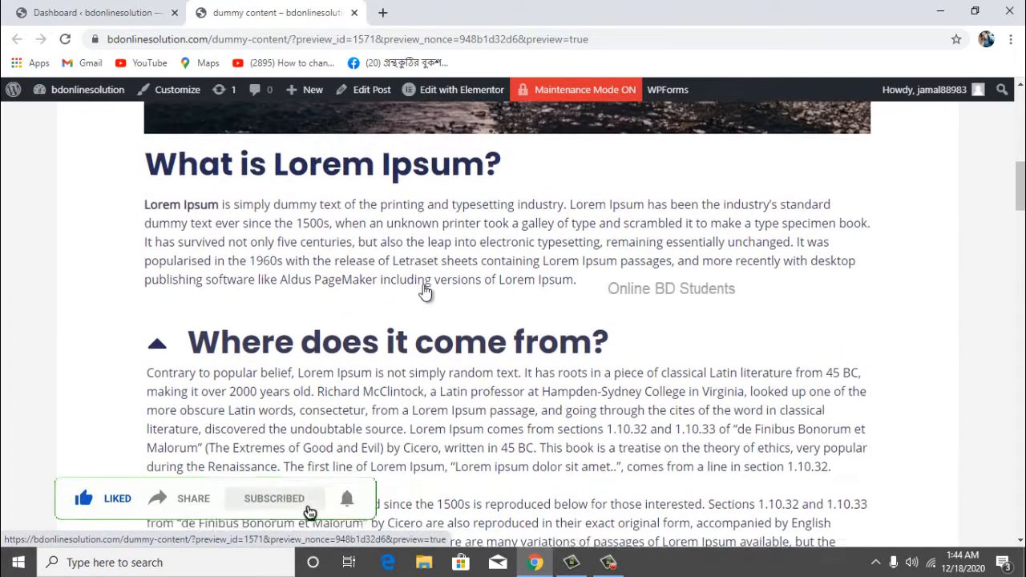
{"action": "scroll", "coordinate": [423, 285], "scroll_direction": "down", "scroll_amount": 3}
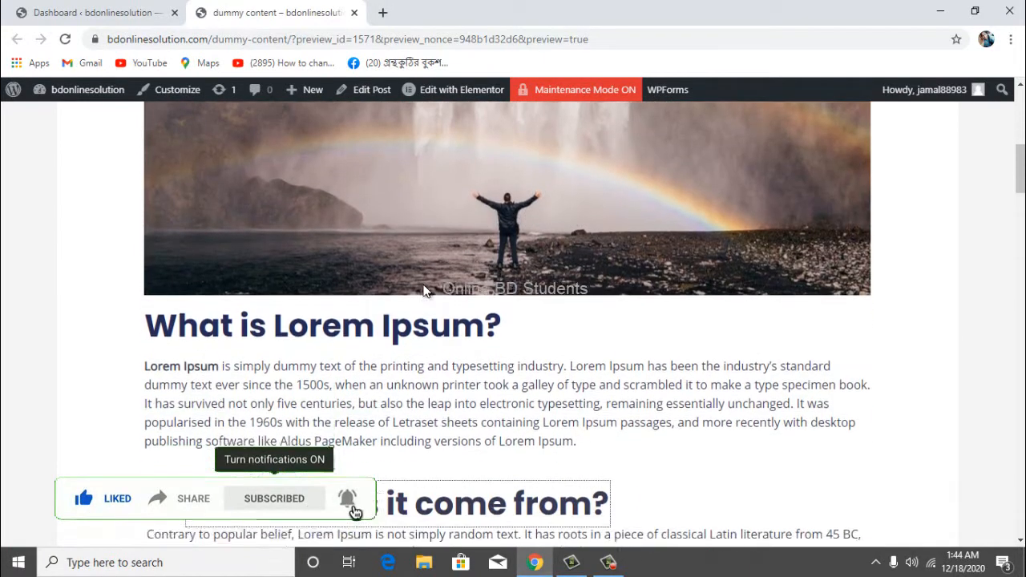
{"action": "scroll", "coordinate": [407, 344], "scroll_direction": "down", "scroll_amount": 15}
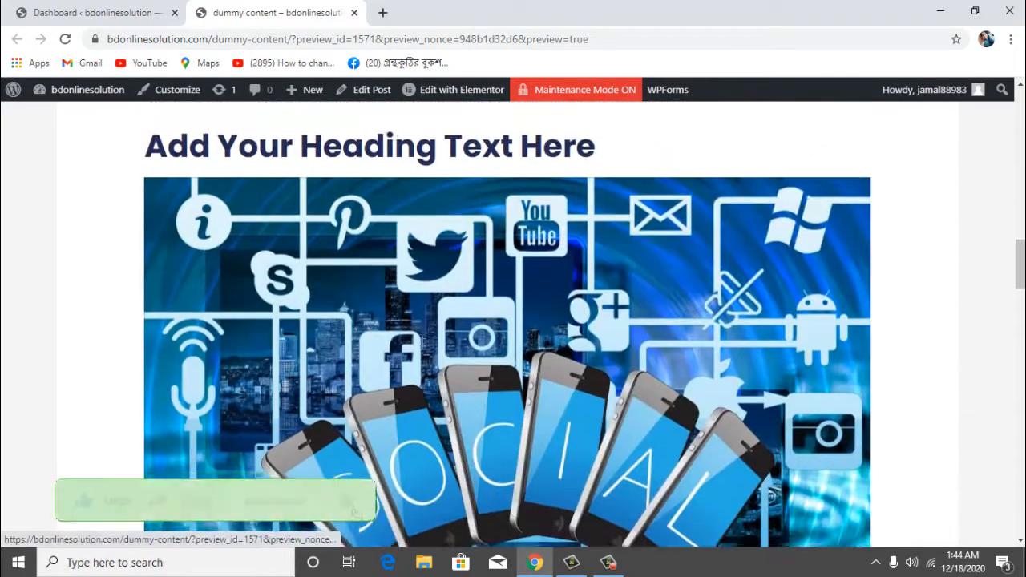
{"action": "scroll", "coordinate": [215, 259], "scroll_direction": "up", "scroll_amount": 2}
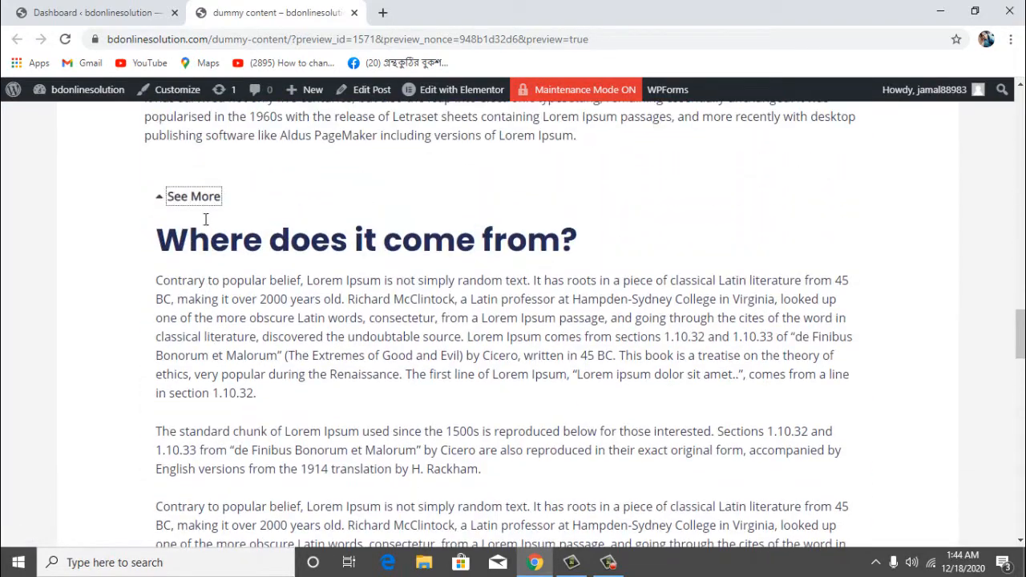
- Create a new post titled "dummy text" from the WordPress dashboard and publish it
{"action": "left_click", "coordinate": [109, 10]}
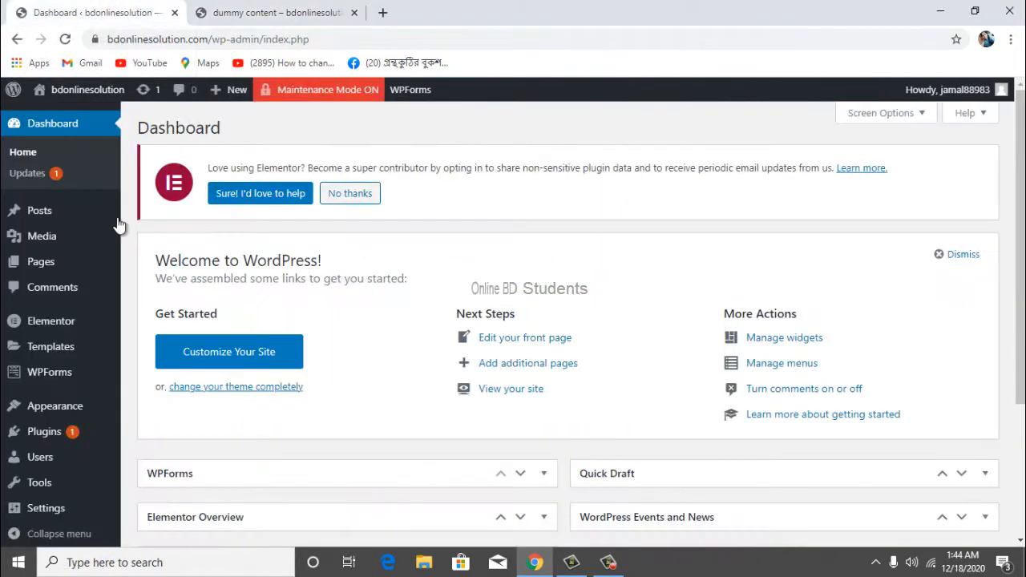
{"action": "mouse_move", "coordinate": [118, 226]}
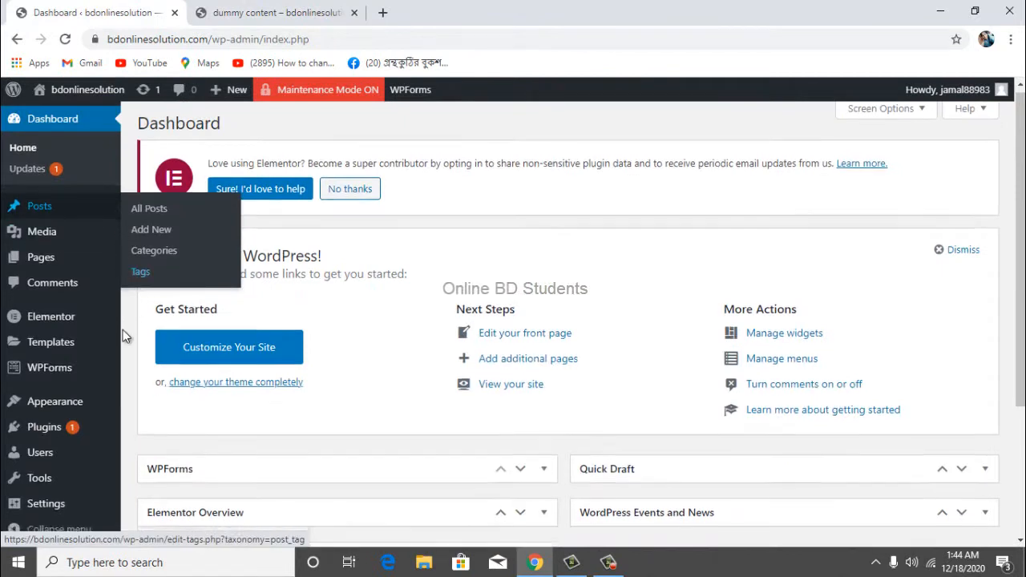
{"action": "scroll", "coordinate": [123, 329], "scroll_direction": "down", "scroll_amount": 1}
{"action": "mouse_move", "coordinate": [102, 332]}
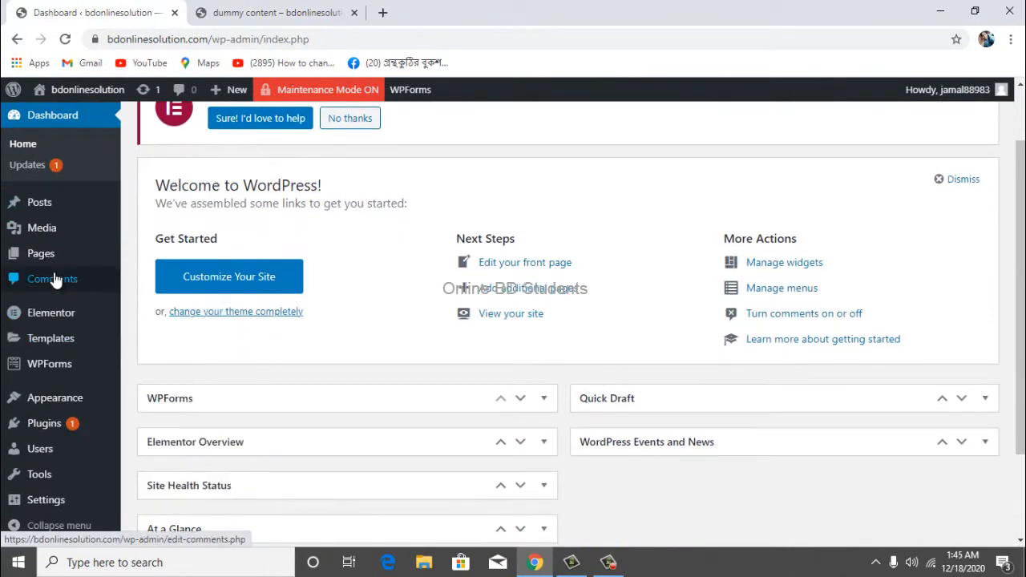
{"action": "mouse_move", "coordinate": [55, 328]}
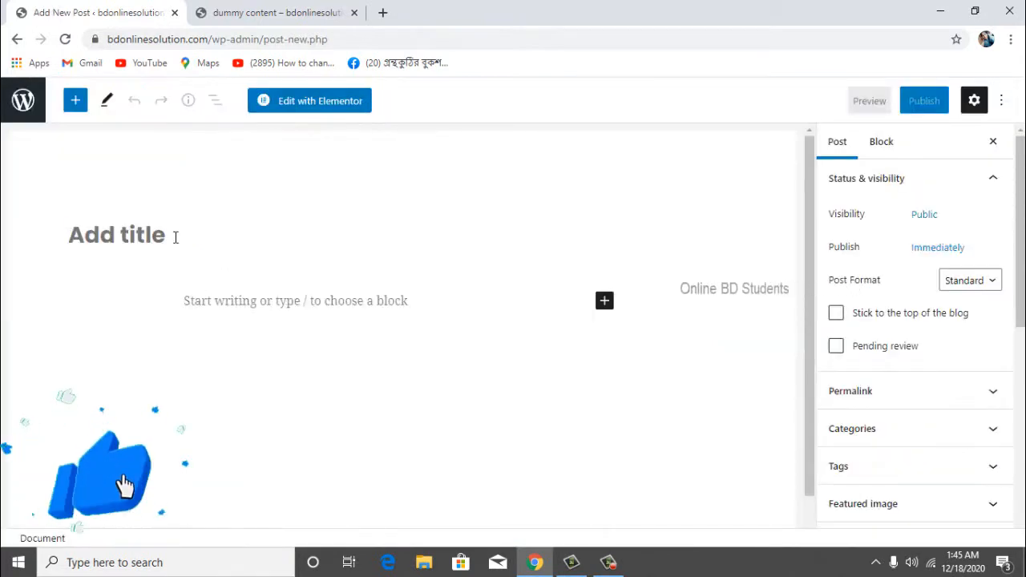
{"action": "type", "text": "dummy text"}
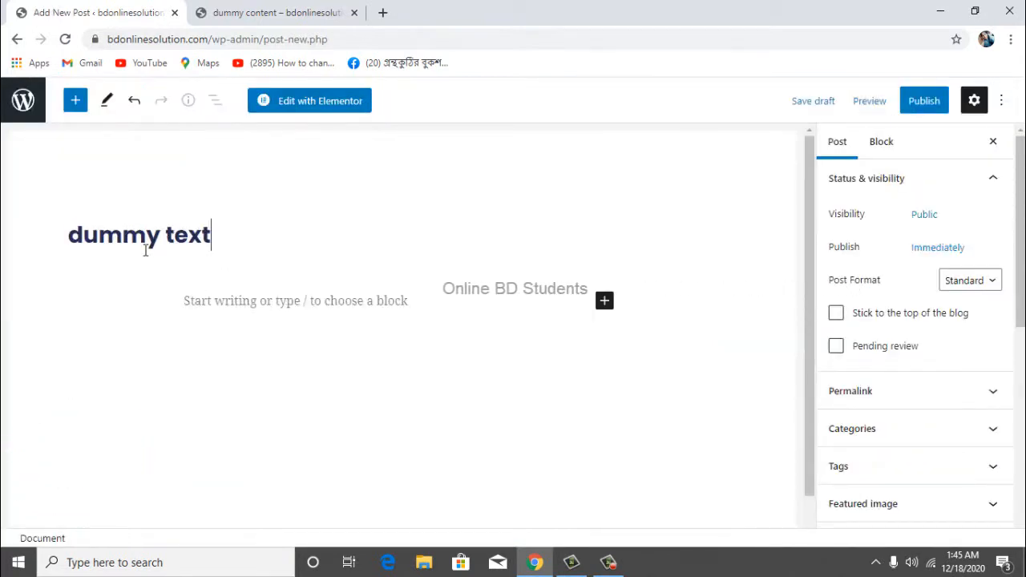
{"action": "left_click", "coordinate": [924, 100]}
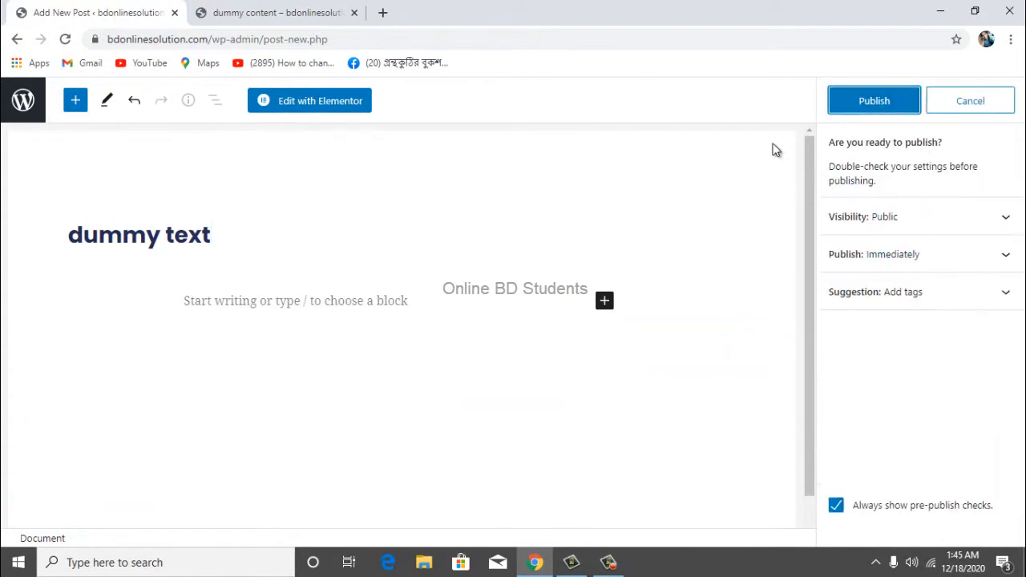
{"action": "left_click", "coordinate": [874, 102]}
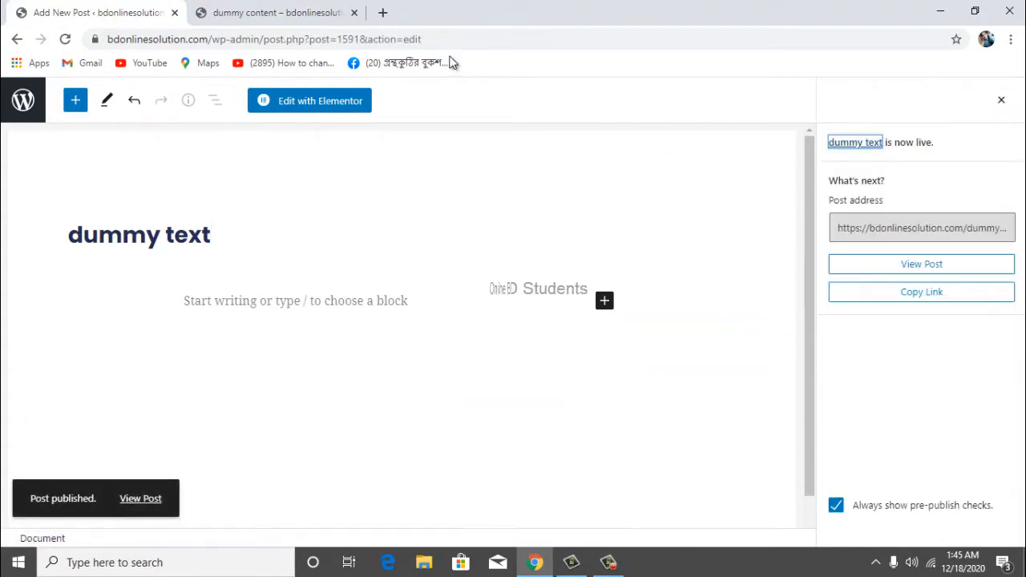
- Edit the post with Elementor and hide its title in the post settings
{"action": "left_click", "coordinate": [311, 101]}
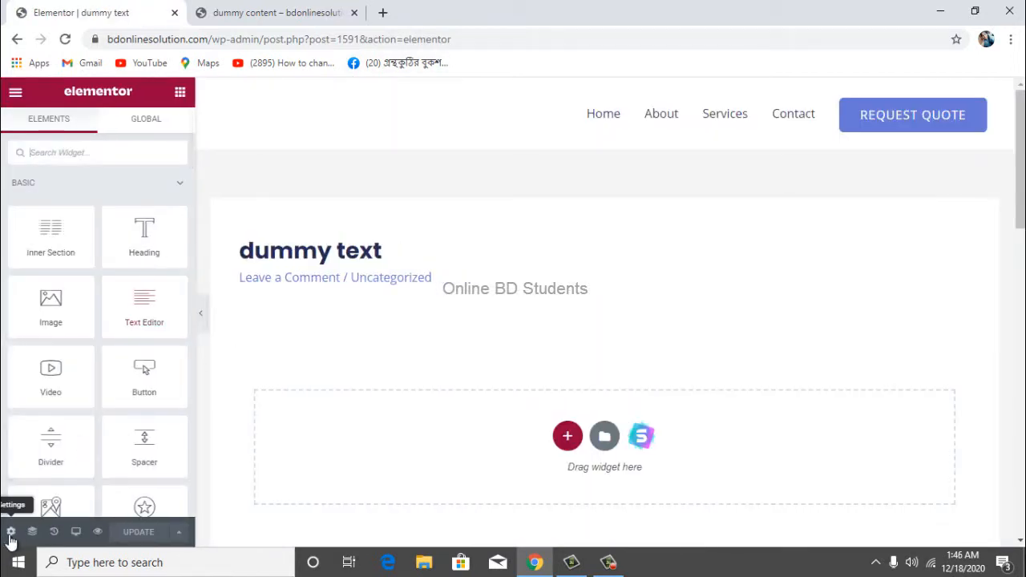
{"action": "left_click", "coordinate": [10, 533]}
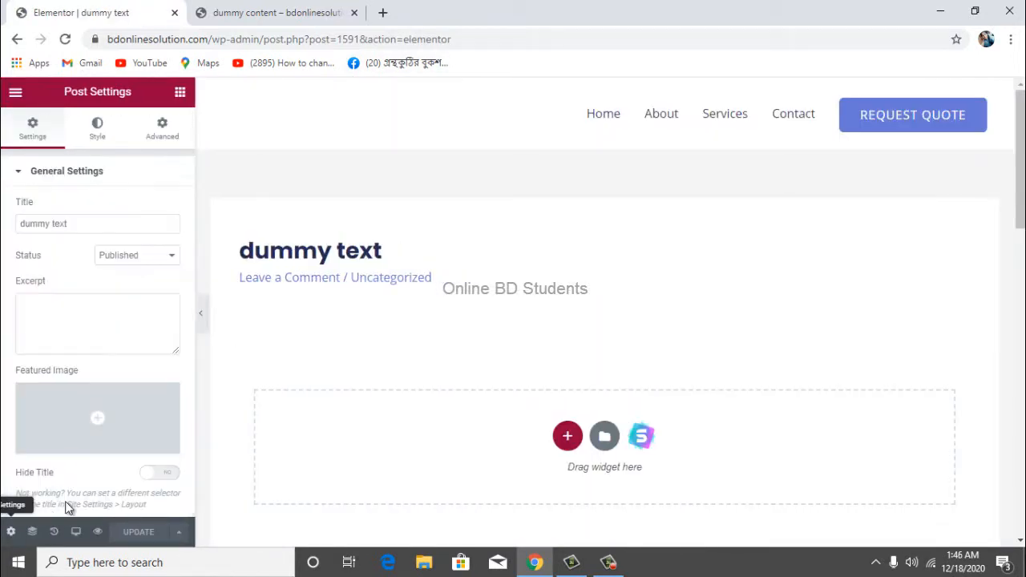
{"action": "left_click", "coordinate": [161, 474]}
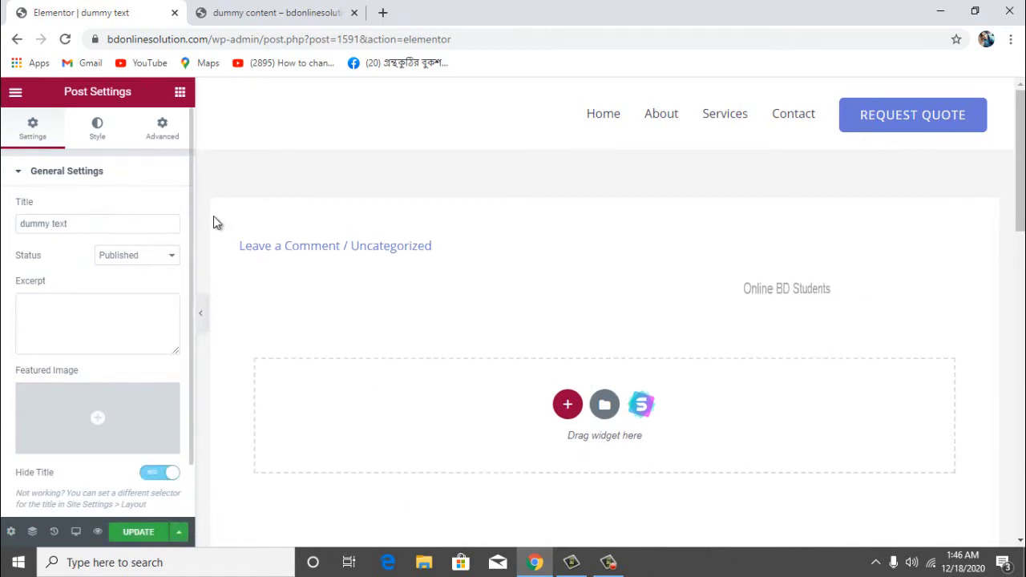
- Add an Image widget to the empty page area and insert the "Social Media" word-cloud picture from the media library
{"action": "left_click", "coordinate": [180, 92]}
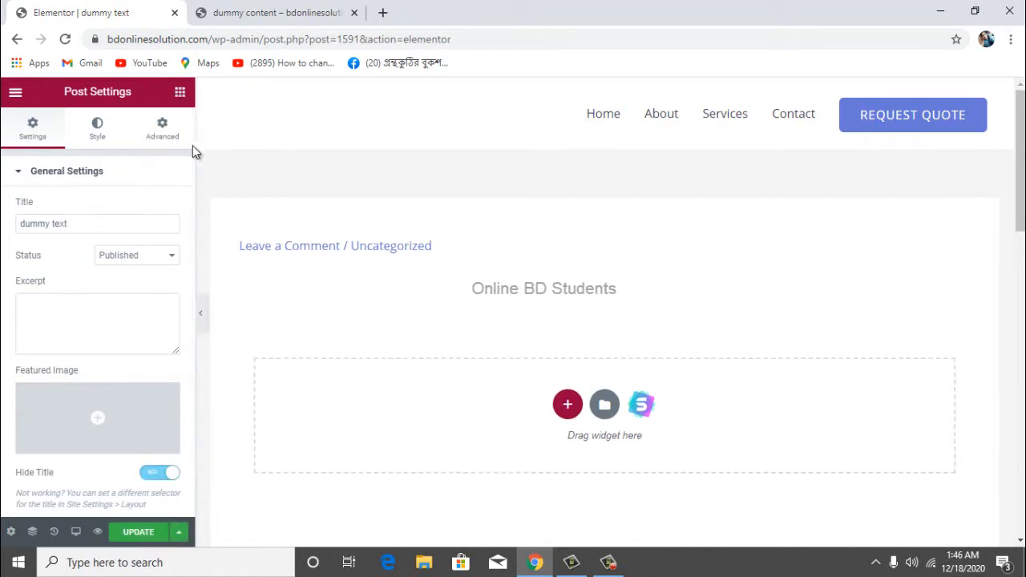
{"action": "left_click_drag", "start_coordinate": [401, 387], "coordinate": [380, 398]}
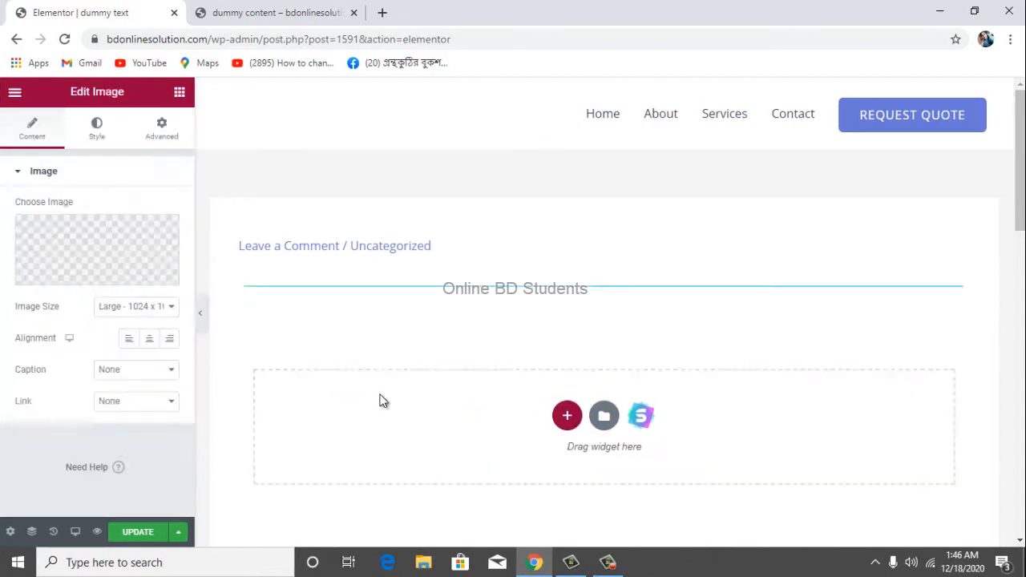
{"action": "left_click", "coordinate": [603, 272]}
{"action": "left_click", "coordinate": [950, 505]}
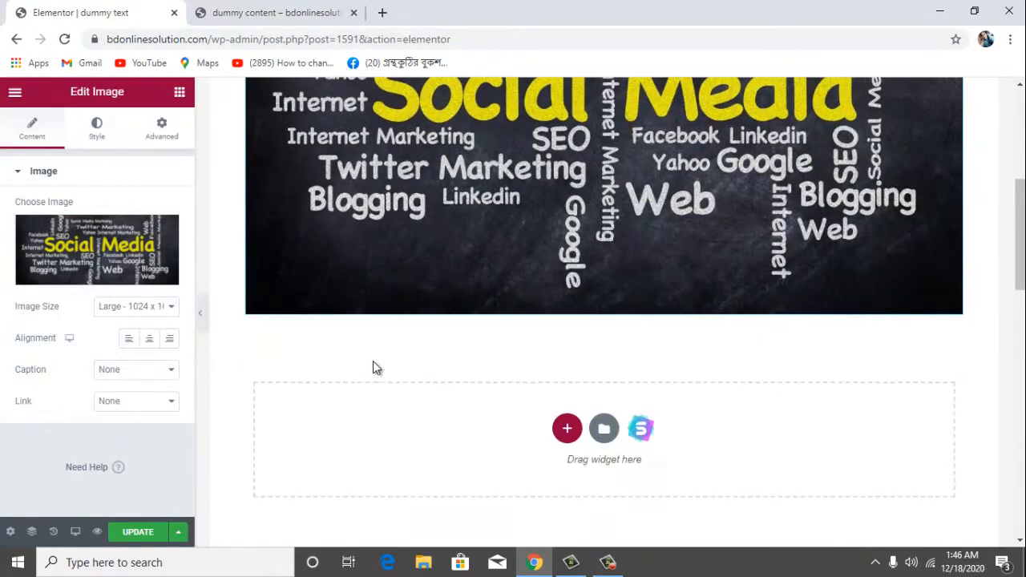
- Add a Text Editor widget below the image and fill it with the "What is Lorem Ipsum?" heading and paragraph copied from the dummy content page
{"action": "left_click", "coordinate": [179, 92]}
{"action": "left_click_drag", "start_coordinate": [166, 307], "coordinate": [477, 430]}
{"action": "scroll", "coordinate": [396, 409], "scroll_direction": "up", "scroll_amount": 2}
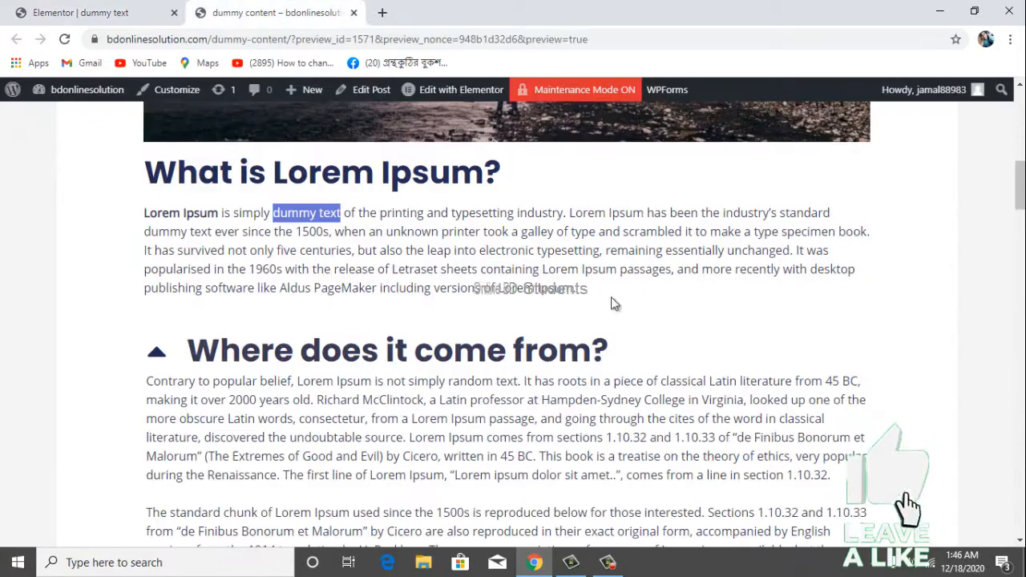
{"action": "triple_click", "coordinate": [160, 251]}
{"action": "left_click_drag", "start_coordinate": [576, 288], "coordinate": [145, 171]}
{"action": "key", "text": "ctrl+c"}
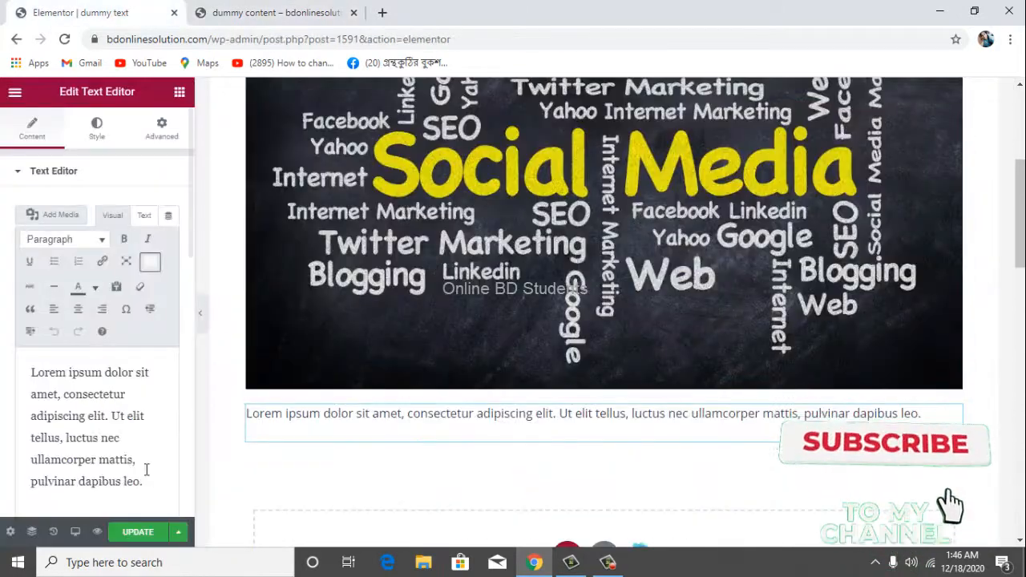
{"action": "key", "text": "ctrl+v"}
{"action": "scroll", "coordinate": [428, 272], "scroll_direction": "down", "scroll_amount": 3}
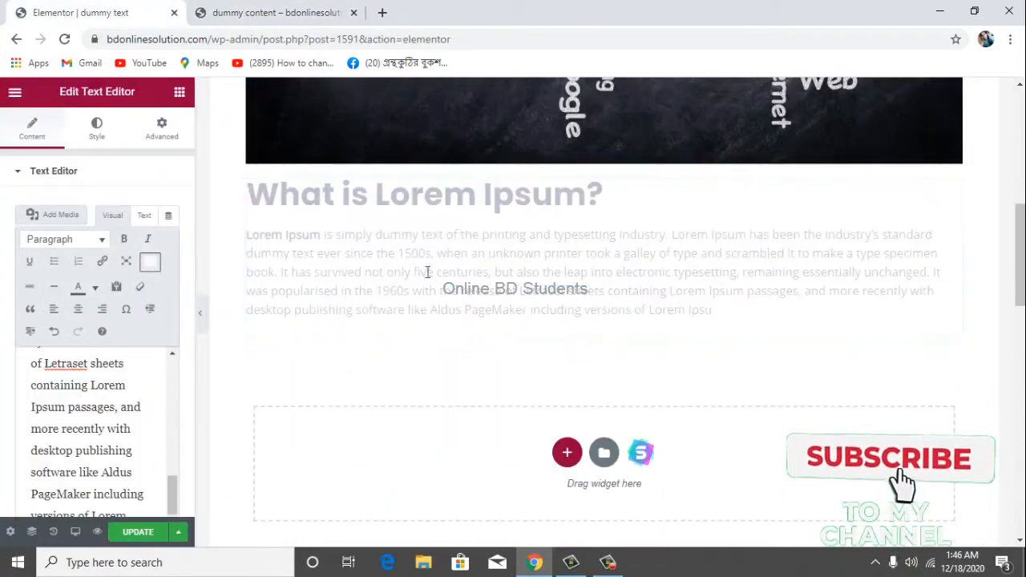
- Add a second Text Editor widget filled with repeated copies of the Lorem Ipsum text, and delete the repeated headings
{"action": "left_click", "coordinate": [179, 92]}
{"action": "left_click_drag", "start_coordinate": [163, 310], "coordinate": [317, 381]}
{"action": "key", "text": "ctrl+a"}
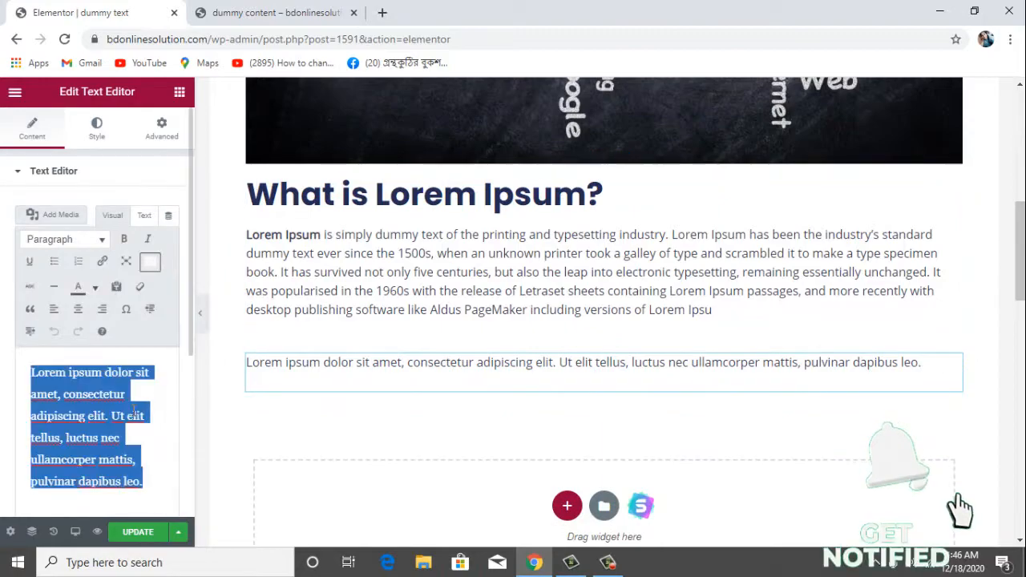
{"action": "key", "text": "ctrl+v"}
{"action": "left_click_drag", "start_coordinate": [192, 361], "coordinate": [482, 384]}
{"action": "key", "text": "BackSpace"}
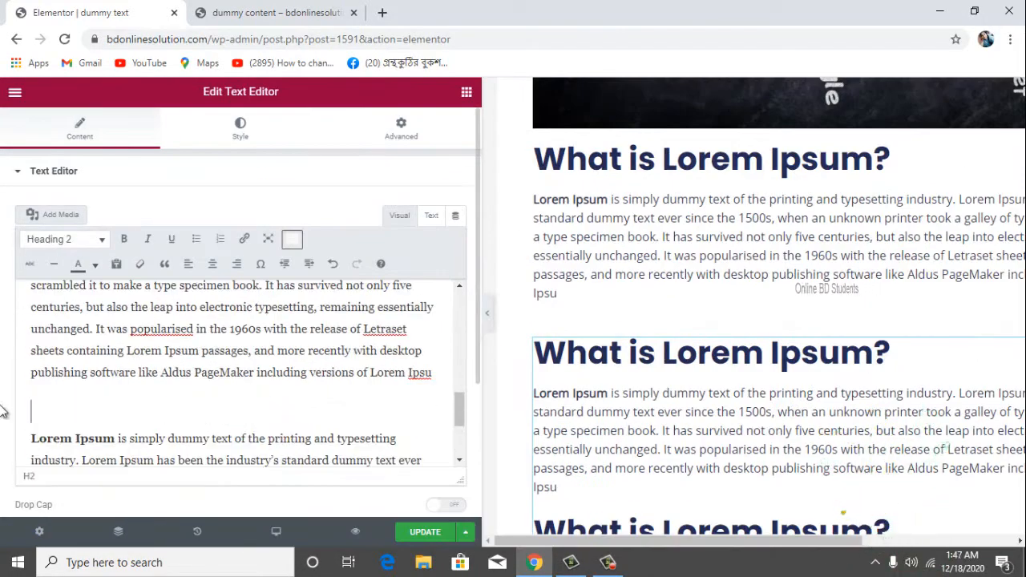
{"action": "key", "text": "ctrl+z"}
{"action": "key", "text": "BackSpace"}
- Place the blue "SOCIAL" smartphones image below the repeated paragraphs and check the page content
{"action": "left_click", "coordinate": [594, 284]}
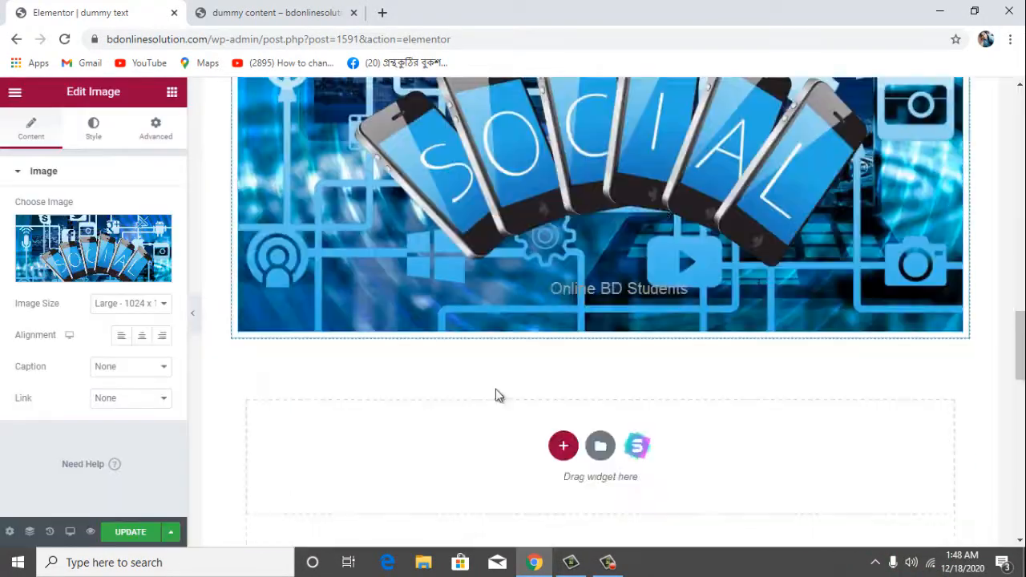
{"action": "scroll", "coordinate": [495, 388], "scroll_direction": "up", "scroll_amount": 13}
{"action": "scroll", "coordinate": [513, 487], "scroll_direction": "down", "scroll_amount": 4}
{"action": "scroll", "coordinate": [489, 232], "scroll_direction": "up", "scroll_amount": 3}
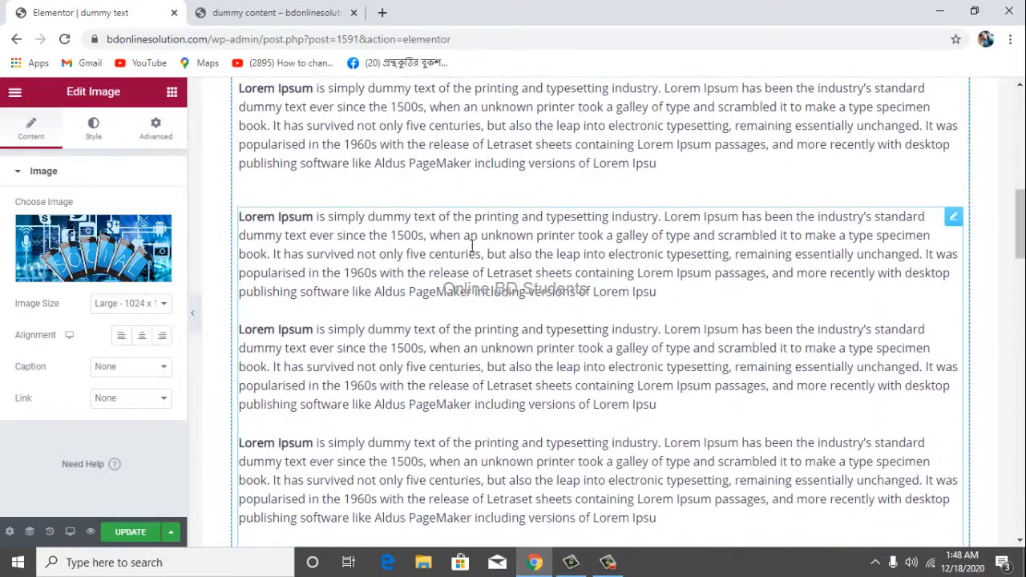
{"action": "scroll", "coordinate": [542, 378], "scroll_direction": "down", "scroll_amount": 3}
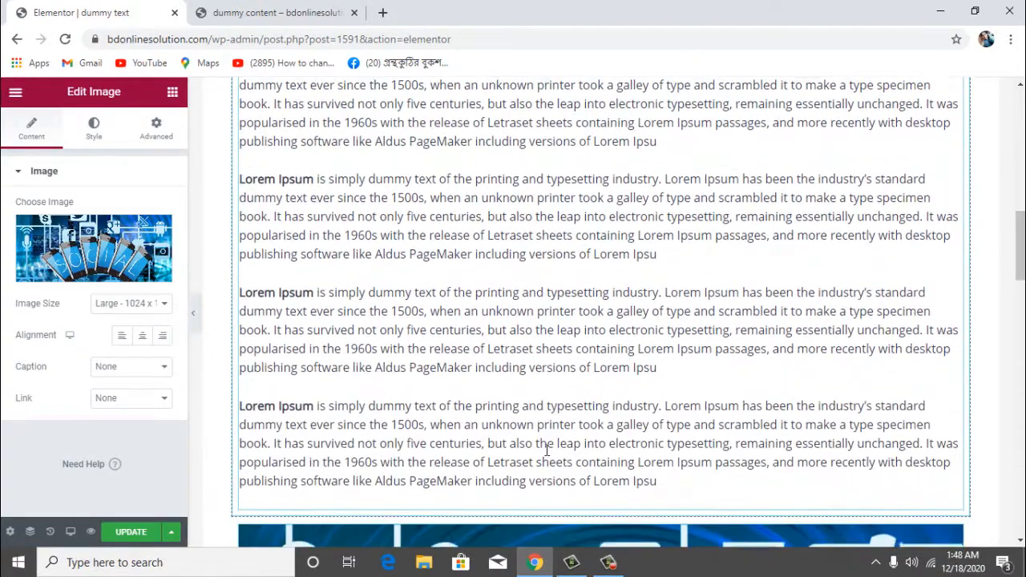
{"action": "scroll", "coordinate": [543, 400], "scroll_direction": "up", "scroll_amount": 3}
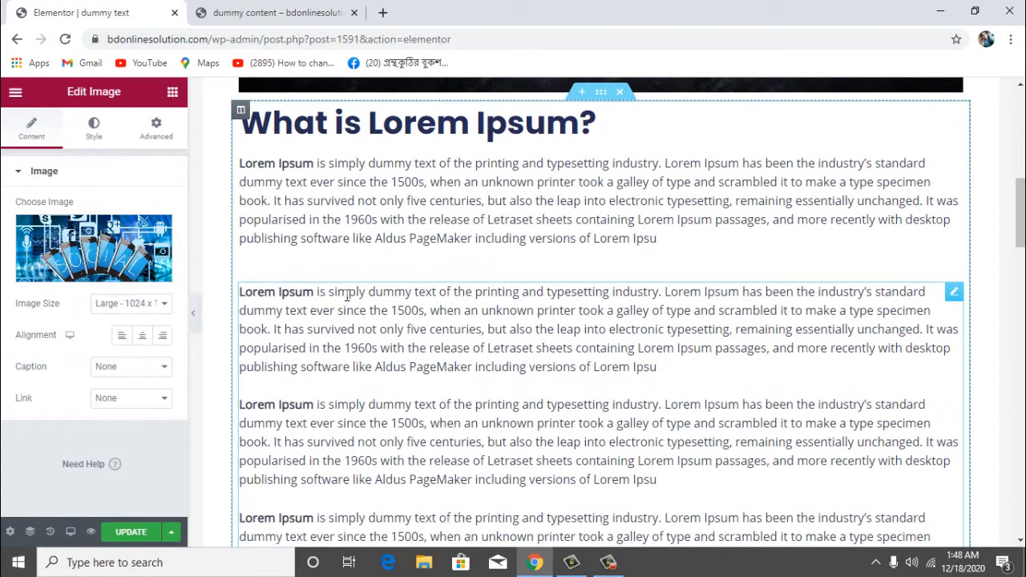
- Find the Toggle widget by searching "togg" and place it between the first paragraph and the long text block
{"action": "left_click", "coordinate": [171, 94]}
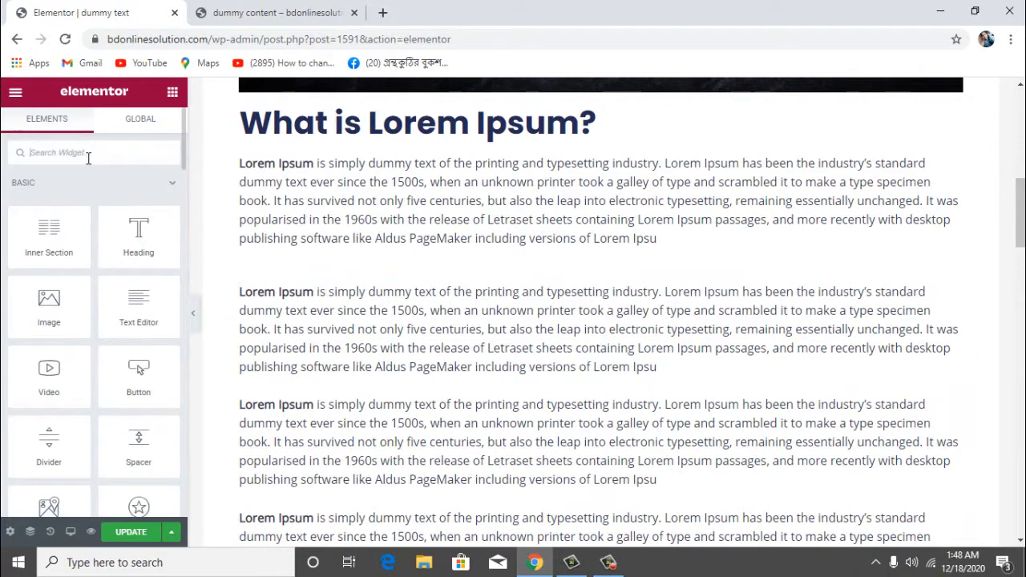
{"action": "type", "text": "toc"}
{"action": "key", "text": "BackSpace"}
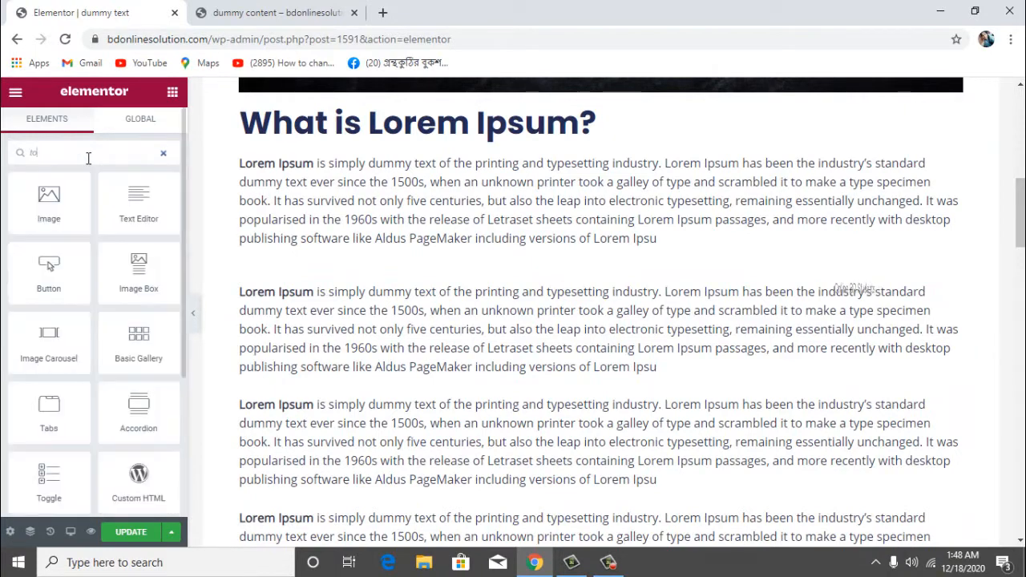
{"action": "type", "text": "gg"}
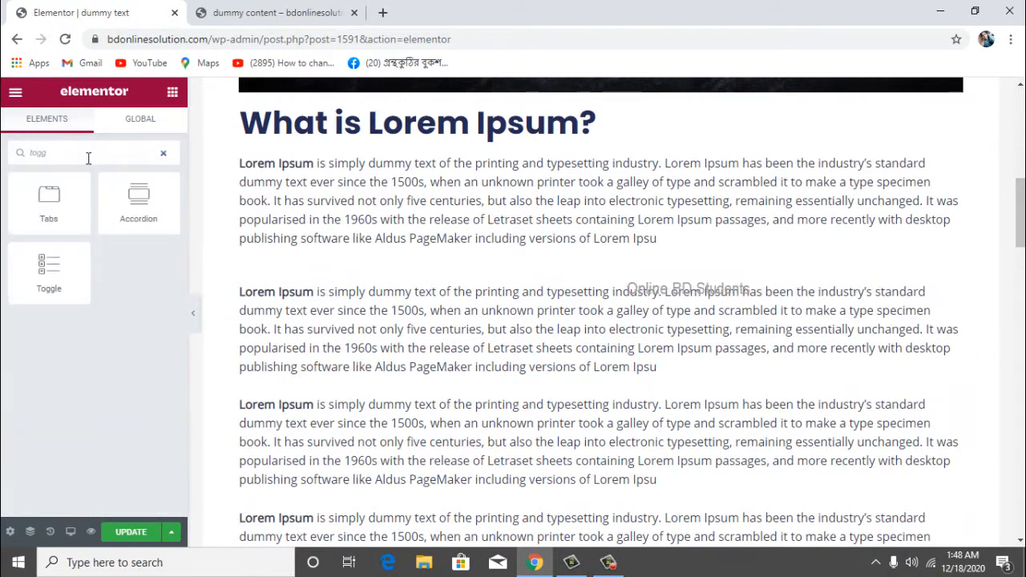
{"action": "left_click_drag", "start_coordinate": [57, 282], "coordinate": [370, 333]}
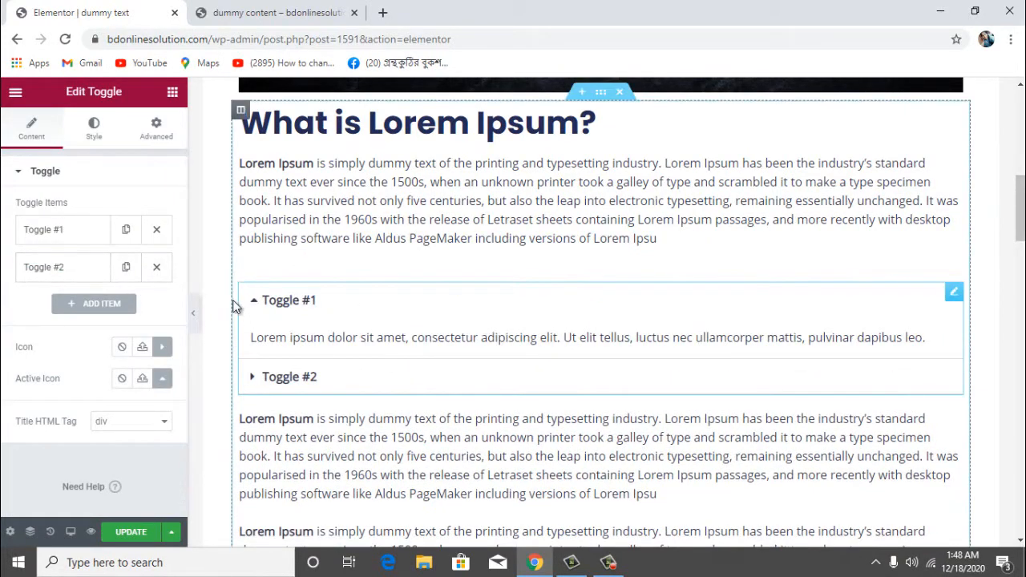
- Delete the toggle's second item and title the remaining item "See More"
{"action": "left_click", "coordinate": [157, 267]}
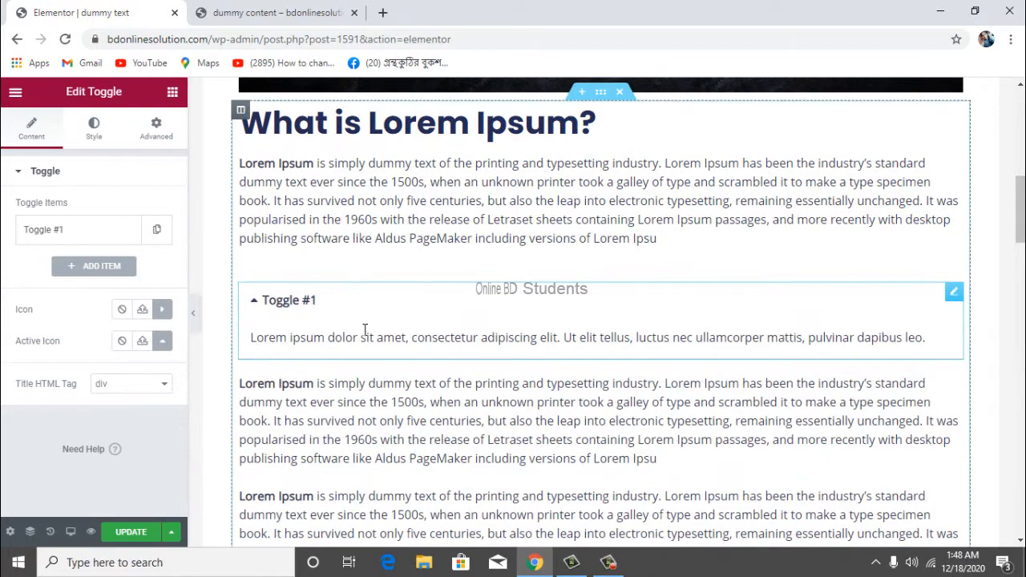
{"action": "left_click", "coordinate": [76, 231]}
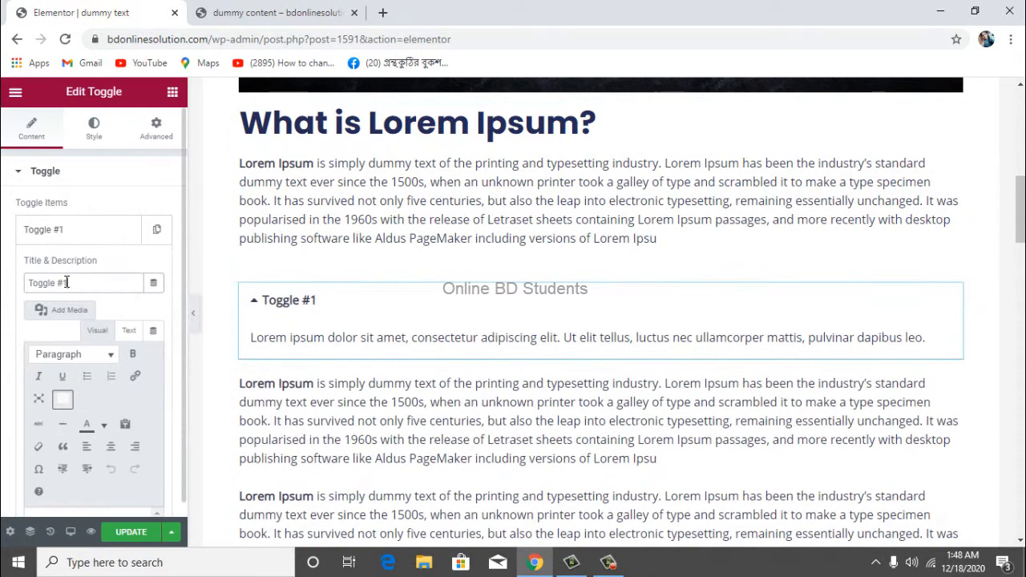
{"action": "type", "text": "See More"}
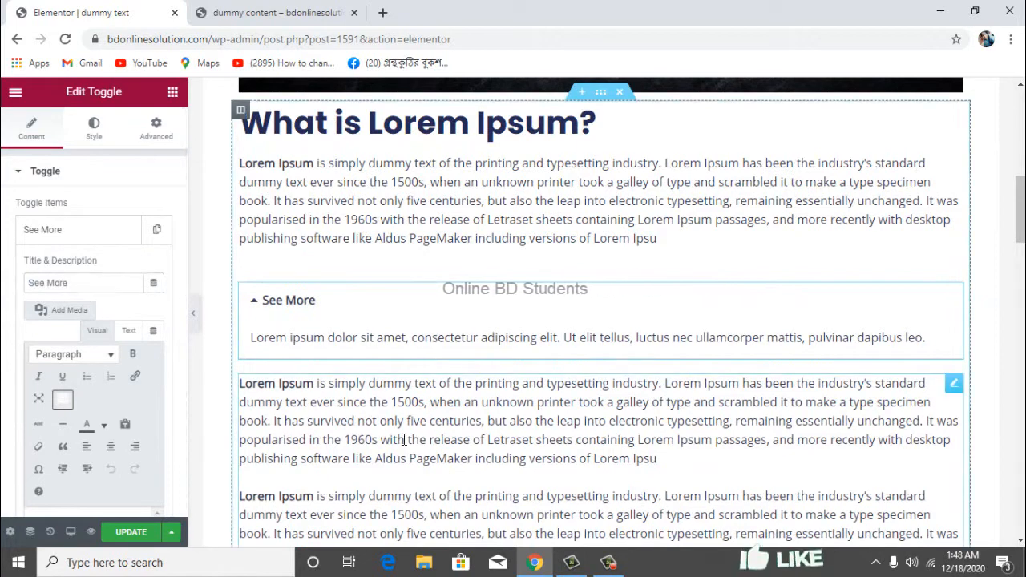
- Copy all the paragraphs from the text block below the "See More" toggle, clear them, and delete the emptied Text Editor widget
{"action": "left_click", "coordinate": [385, 389]}
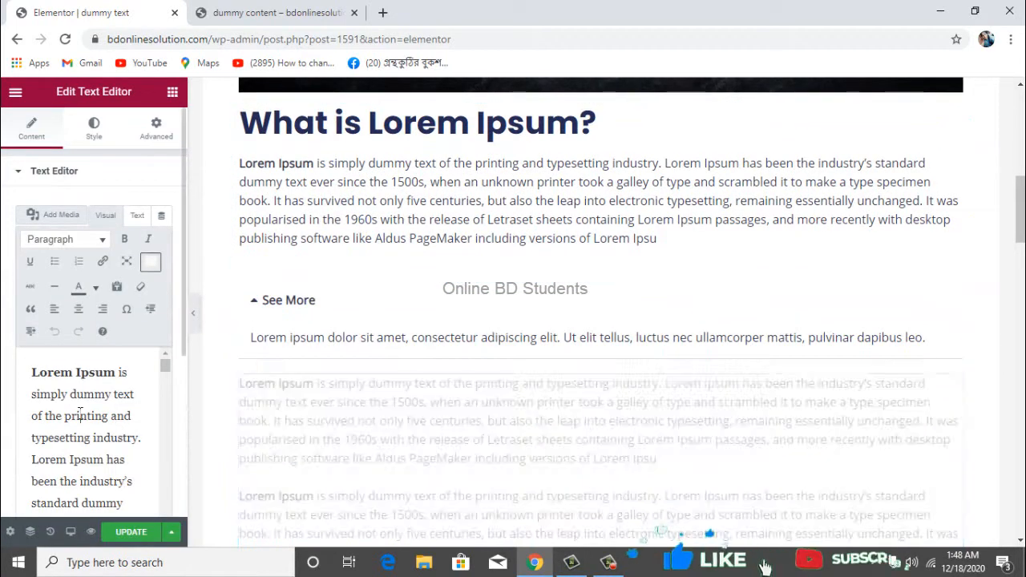
{"action": "key", "text": "ctrl+a"}
{"action": "key", "text": "ctrl+c"}
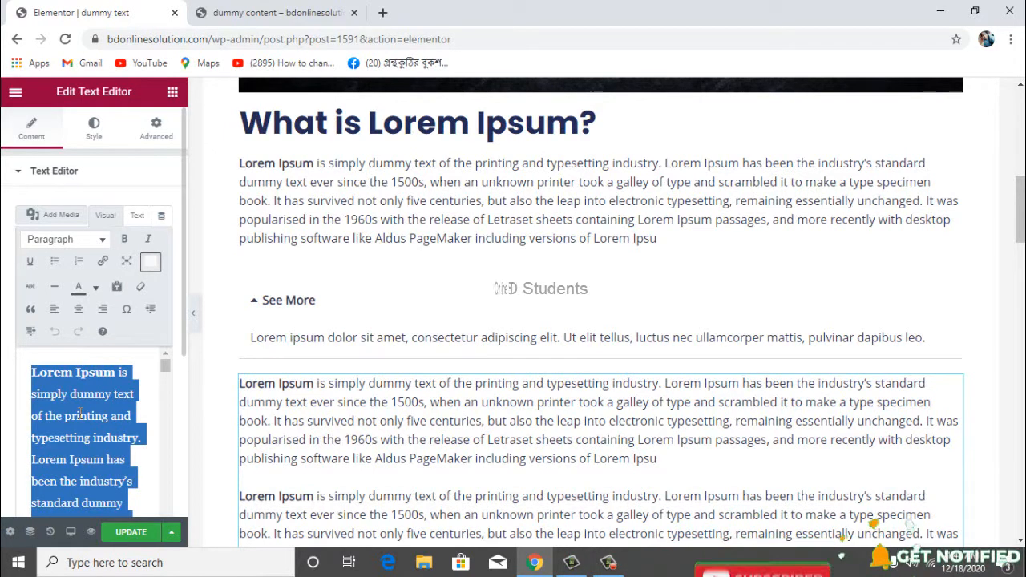
{"action": "key", "text": "BackSpace"}
{"action": "left_click", "coordinate": [337, 338]}
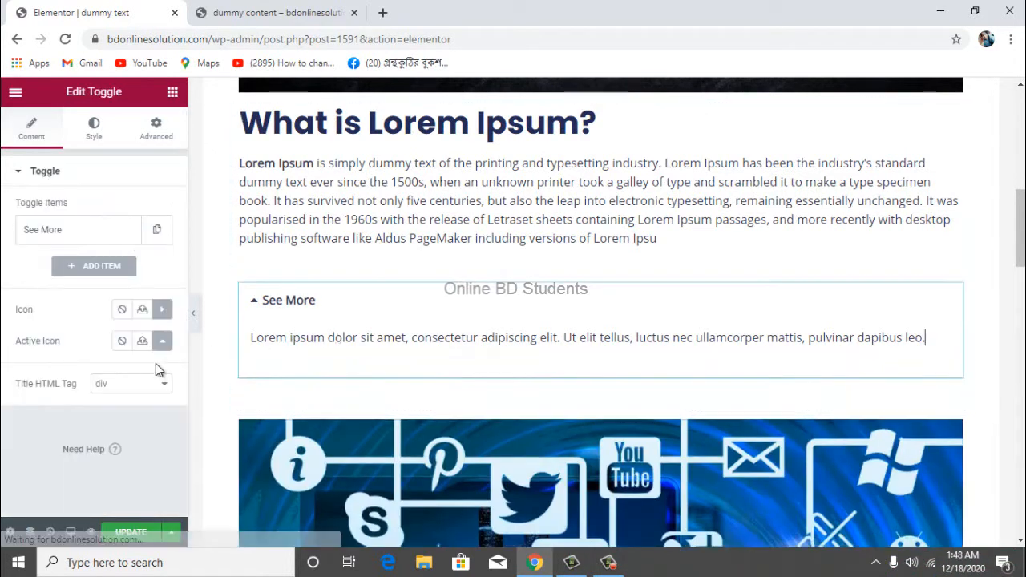
{"action": "right_click", "coordinate": [951, 404]}
{"action": "left_click", "coordinate": [912, 531]}
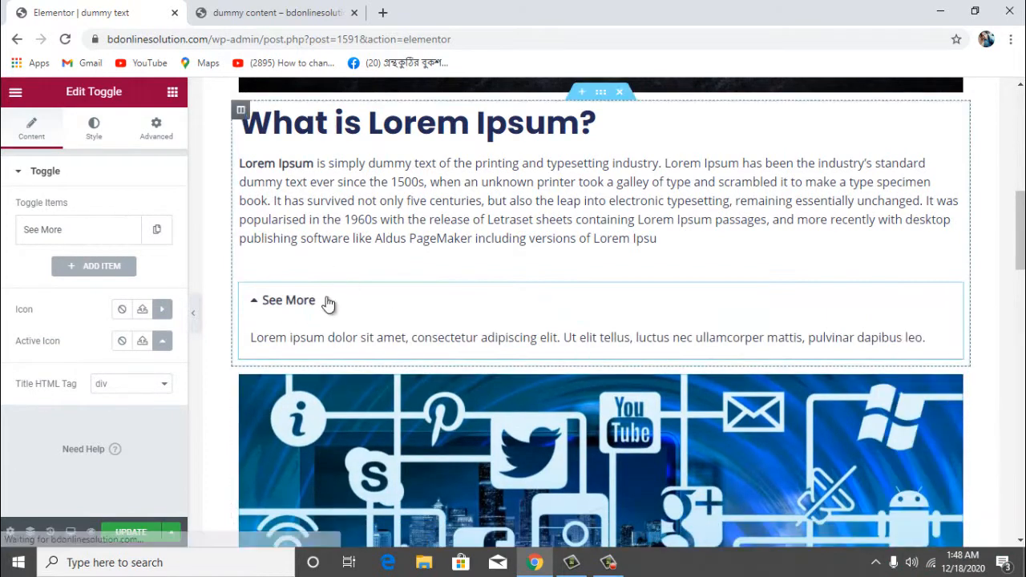
- Replace the "See More" toggle item's placeholder description with the copied Lorem Ipsum paragraphs
{"action": "left_click", "coordinate": [339, 333]}
{"action": "left_click", "coordinate": [64, 233]}
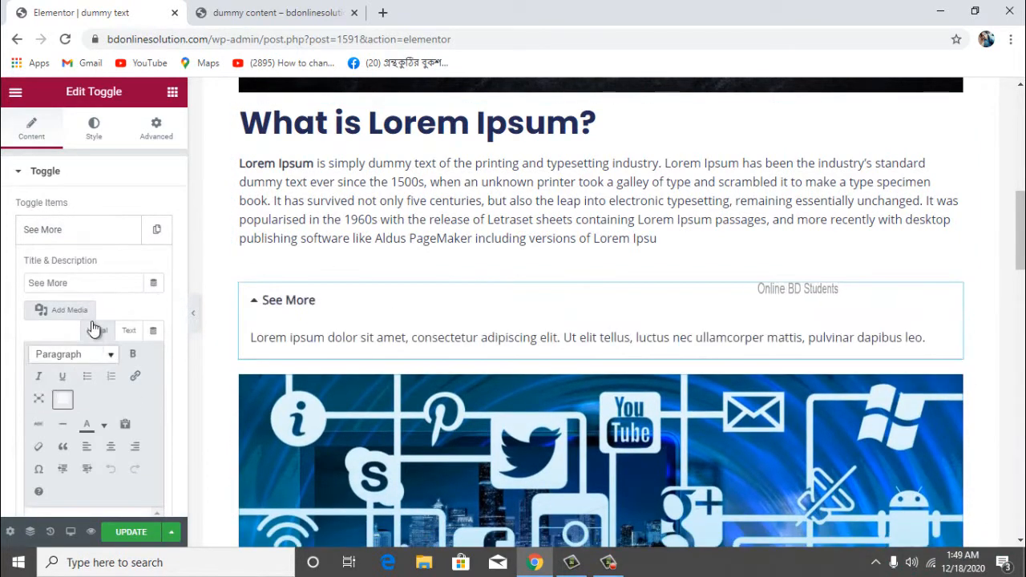
{"action": "scroll", "coordinate": [79, 319], "scroll_direction": "down", "scroll_amount": 2}
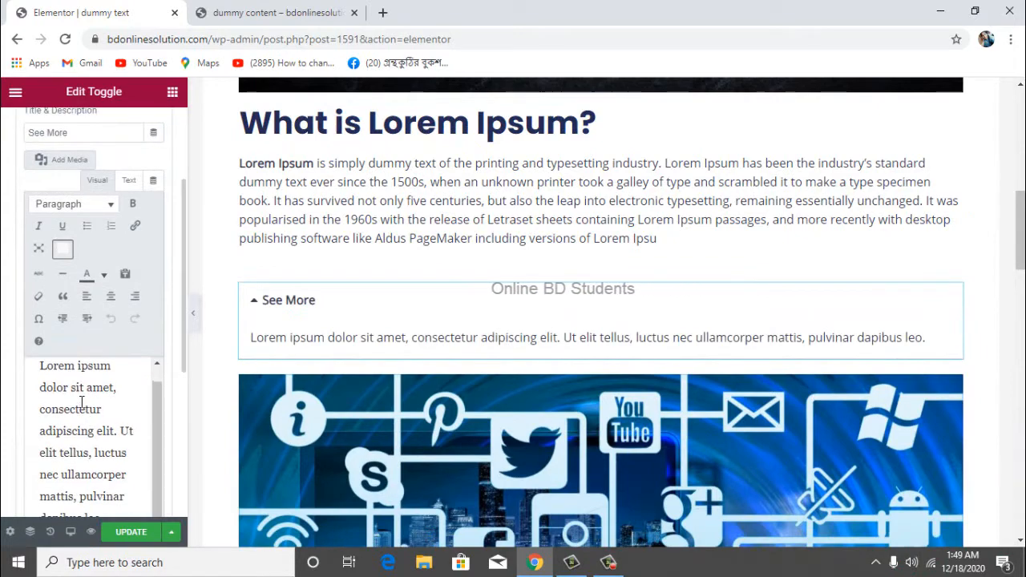
{"action": "left_click", "coordinate": [81, 403]}
{"action": "key", "text": "ctrl+a"}
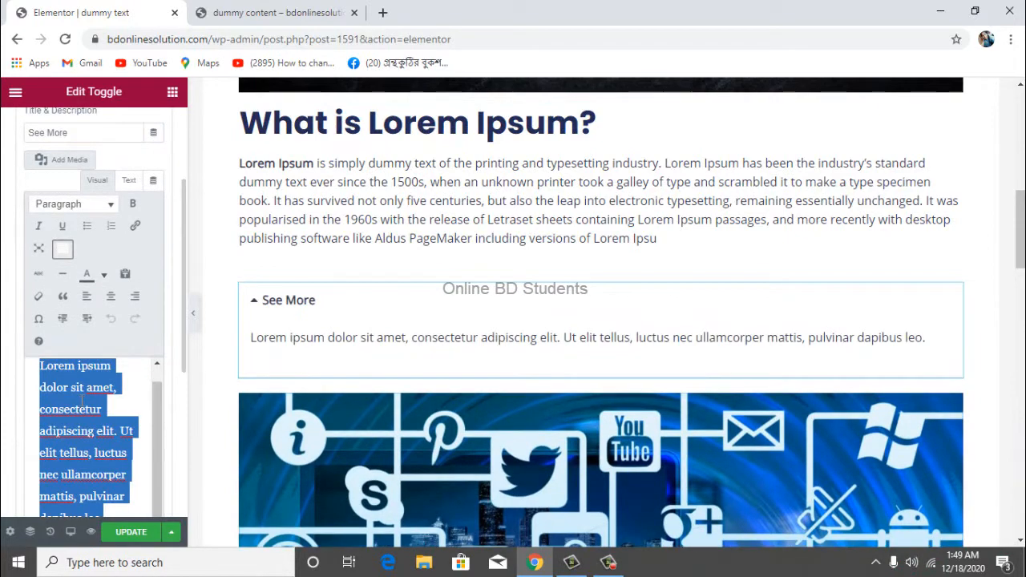
{"action": "key", "text": "ctrl+v"}
- Collapse and expand the "See More" toggle on the page to check how its long content hides and opens
{"action": "scroll", "coordinate": [401, 343], "scroll_direction": "down", "scroll_amount": 3}
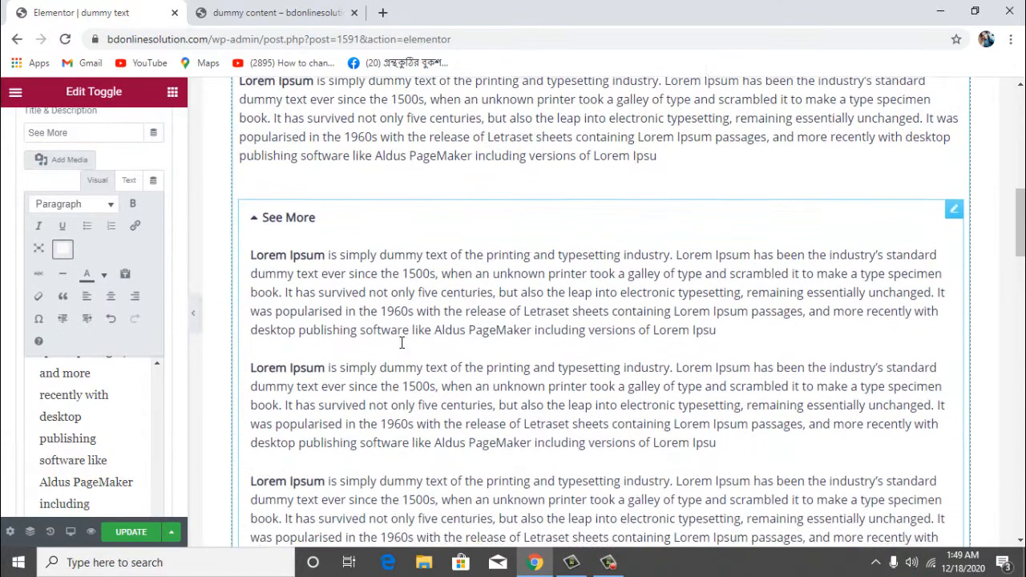
{"action": "scroll", "coordinate": [401, 342], "scroll_direction": "down", "scroll_amount": 2}
{"action": "scroll", "coordinate": [402, 342], "scroll_direction": "up", "scroll_amount": 5}
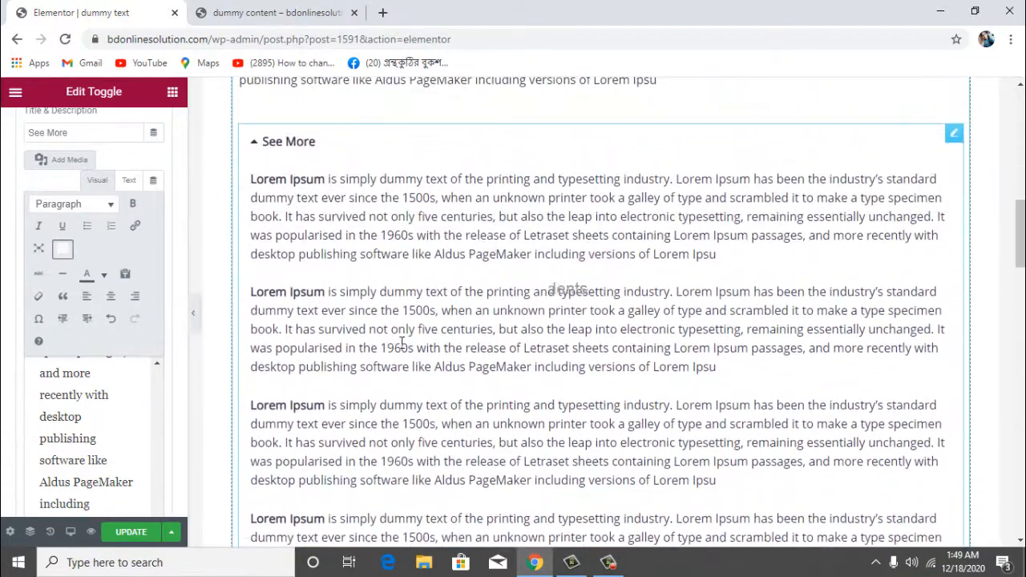
{"action": "left_click", "coordinate": [285, 231]}
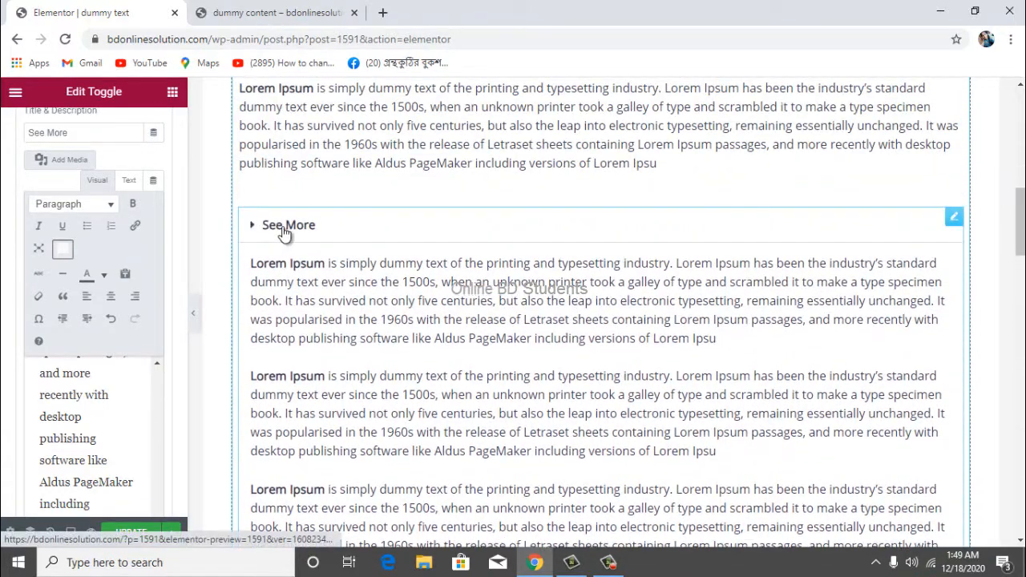
{"action": "scroll", "coordinate": [506, 290], "scroll_direction": "up", "scroll_amount": 1}
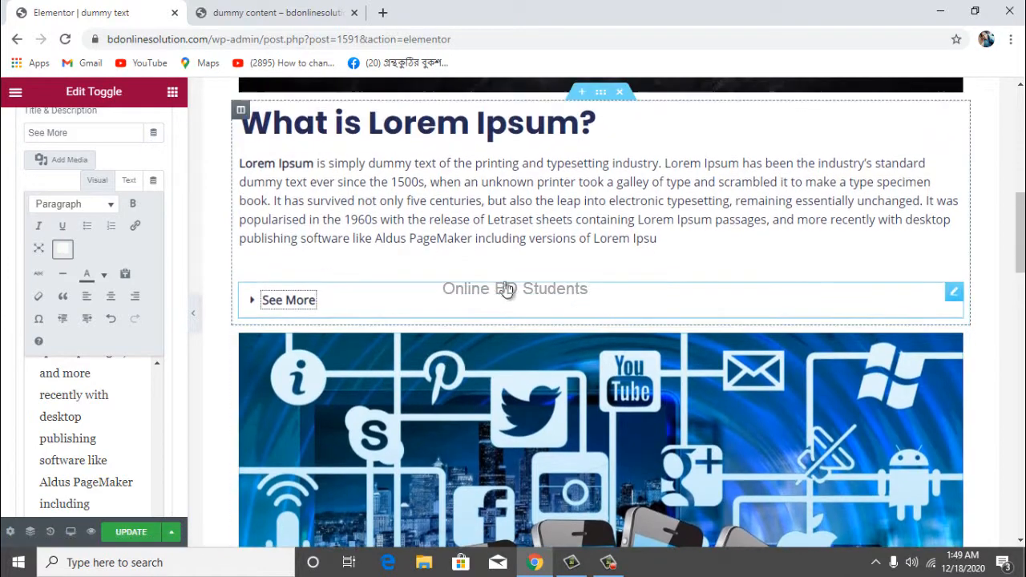
{"action": "scroll", "coordinate": [369, 136], "scroll_direction": "up", "scroll_amount": 6}
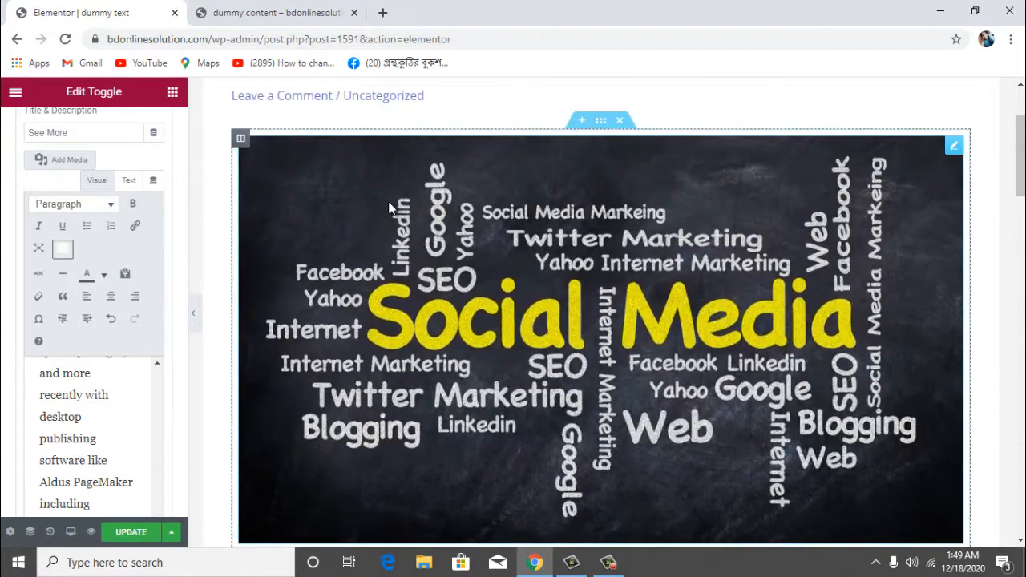
{"action": "scroll", "coordinate": [386, 200], "scroll_direction": "down", "scroll_amount": 6}
{"action": "left_click", "coordinate": [337, 303]}
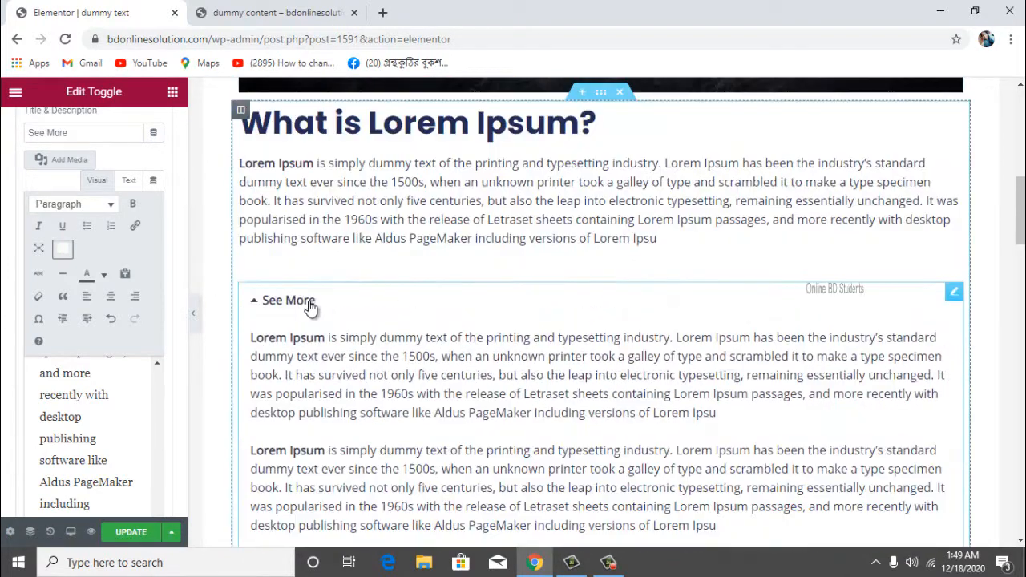
{"action": "left_click", "coordinate": [296, 304]}
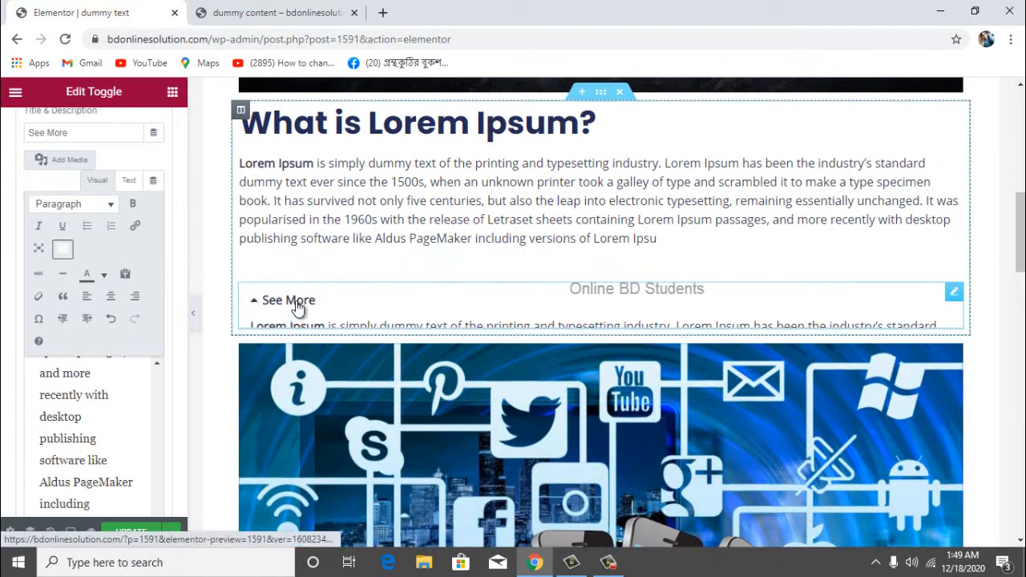
{"action": "scroll", "coordinate": [296, 306], "scroll_direction": "down", "scroll_amount": 5}
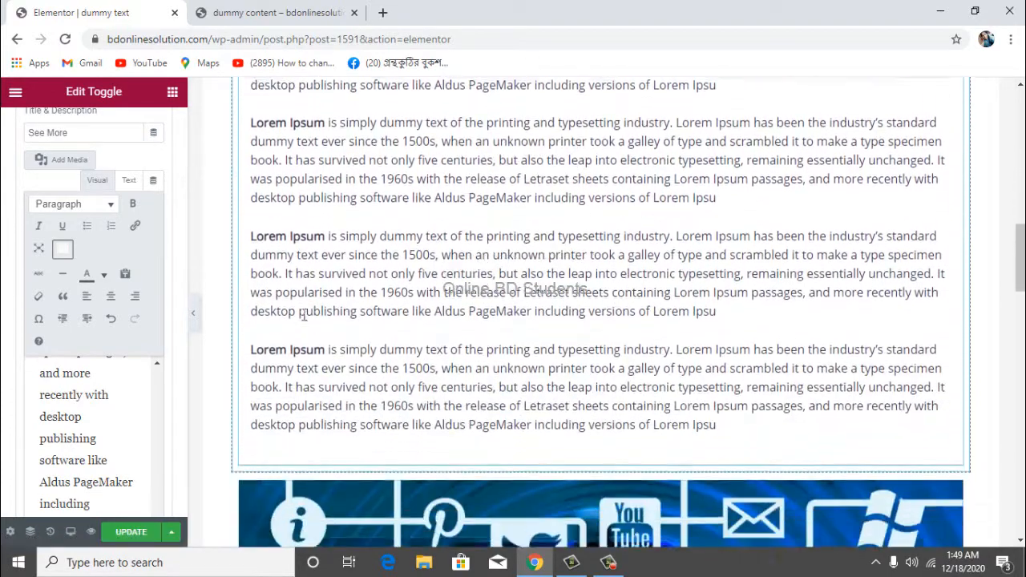
{"action": "scroll", "coordinate": [311, 326], "scroll_direction": "up", "scroll_amount": 5}
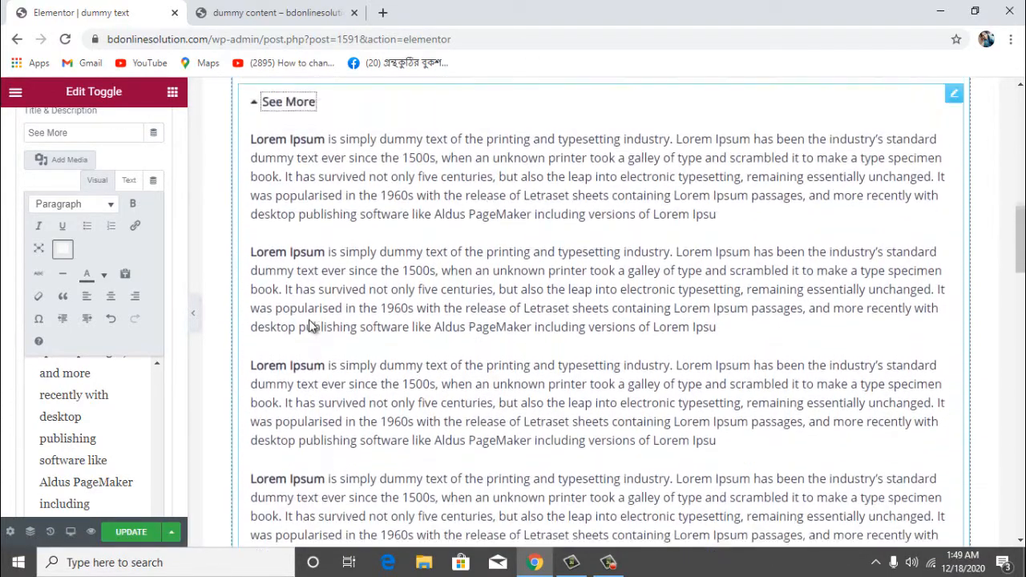
{"action": "scroll", "coordinate": [404, 302], "scroll_direction": "up", "scroll_amount": 3}
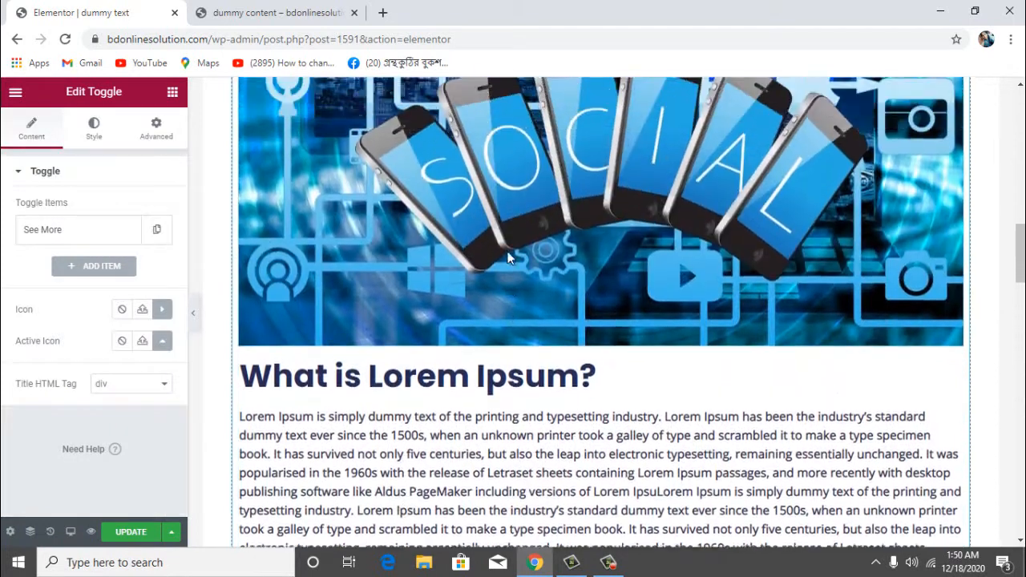
- Open the text block below the "SOCIAL" smartphones image for editing and copy its heading "What is Lorem Ipsum?"
{"action": "scroll", "coordinate": [398, 248], "scroll_direction": "up", "scroll_amount": 5}
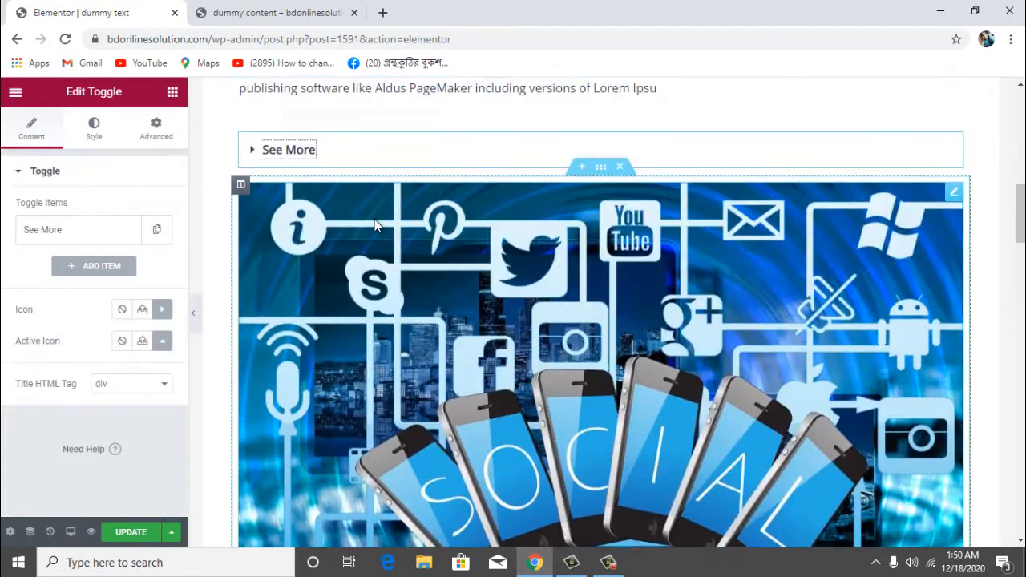
{"action": "scroll", "coordinate": [422, 229], "scroll_direction": "down", "scroll_amount": 1}
{"action": "scroll", "coordinate": [419, 252], "scroll_direction": "down", "scroll_amount": 4}
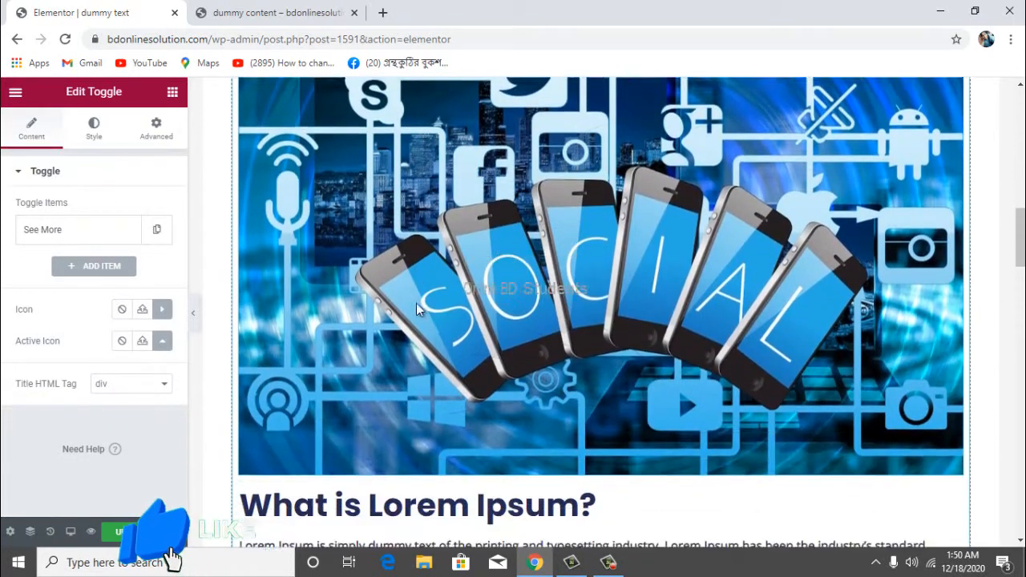
{"action": "scroll", "coordinate": [488, 377], "scroll_direction": "down", "scroll_amount": 2}
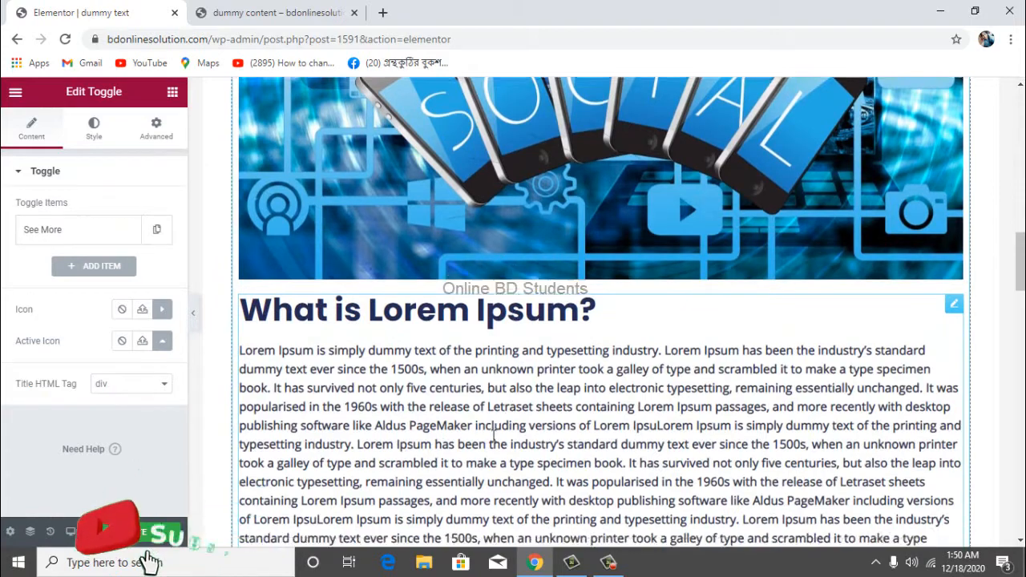
{"action": "scroll", "coordinate": [499, 341], "scroll_direction": "down", "scroll_amount": 4}
{"action": "scroll", "coordinate": [351, 136], "scroll_direction": "up", "scroll_amount": 3}
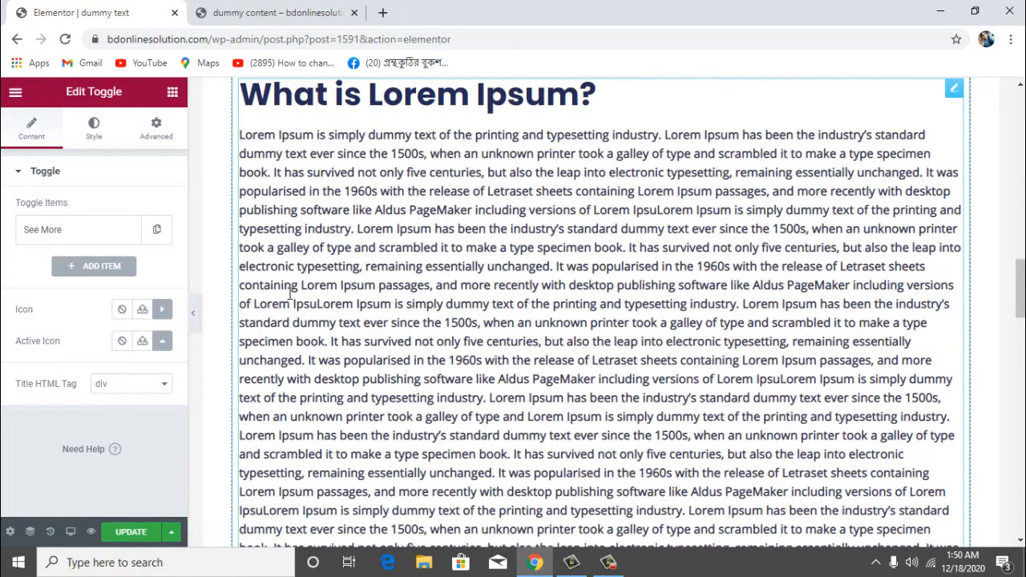
{"action": "left_click", "coordinate": [378, 115]}
{"action": "scroll", "coordinate": [256, 304], "scroll_direction": "up", "scroll_amount": 2}
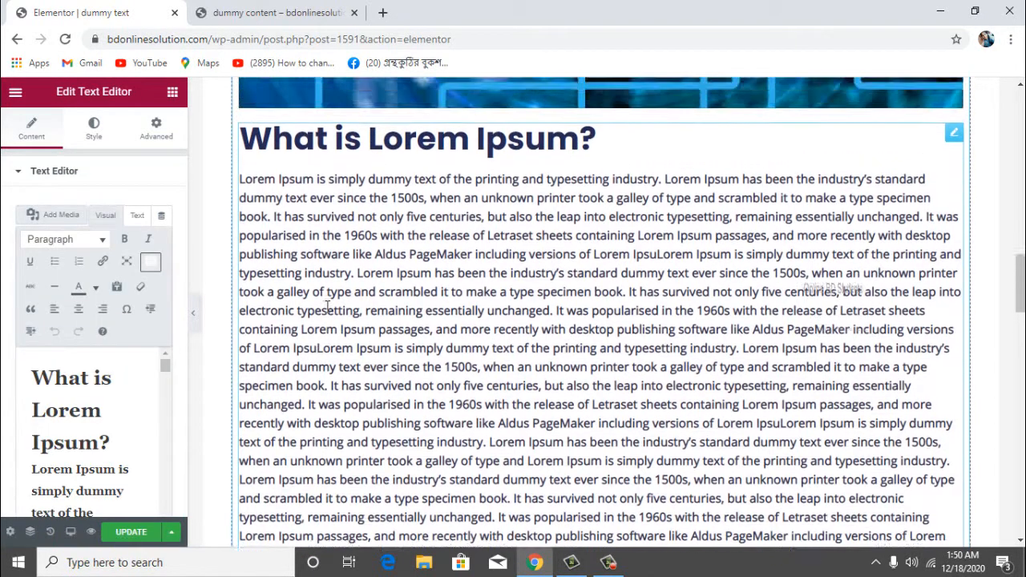
{"action": "left_click_drag", "start_coordinate": [115, 437], "coordinate": [13, 390]}
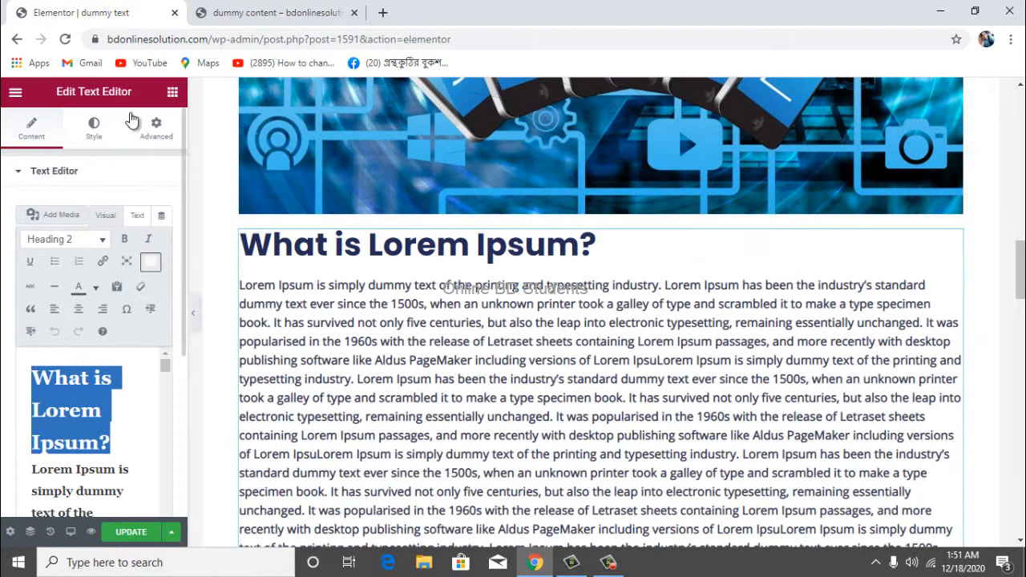
- Find the Toggle widget by searching "tog" and place it between the "SOCIAL" image and the text block below
{"action": "left_click", "coordinate": [172, 94]}
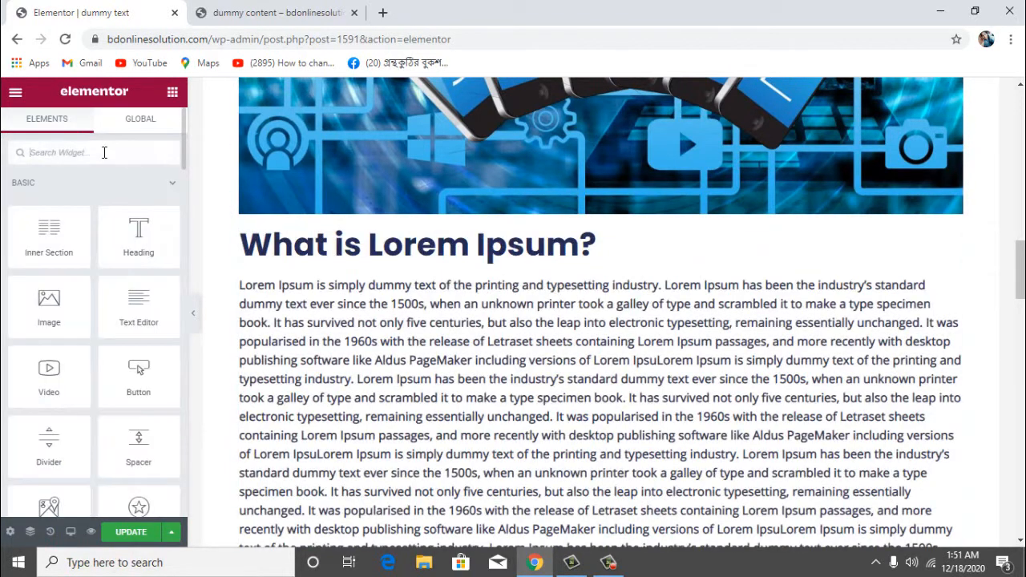
{"action": "left_click", "coordinate": [104, 152]}
{"action": "type", "text": "tog"}
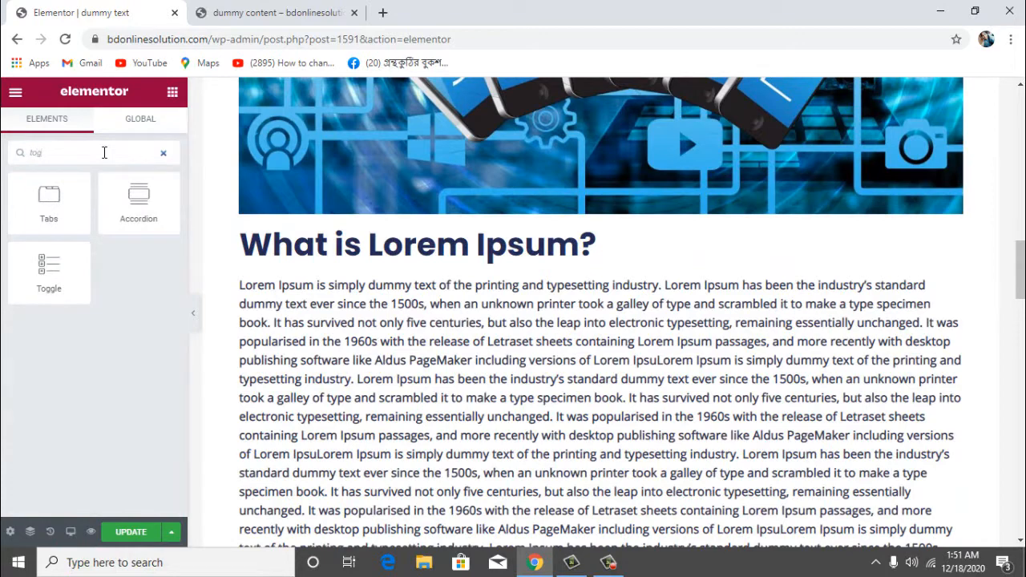
{"action": "left_click_drag", "start_coordinate": [43, 294], "coordinate": [344, 232]}
- Delete the new toggle's second item and title the remaining item "What is Lorem Ipsum?"
{"action": "left_click", "coordinate": [150, 271]}
{"action": "left_click", "coordinate": [95, 235]}
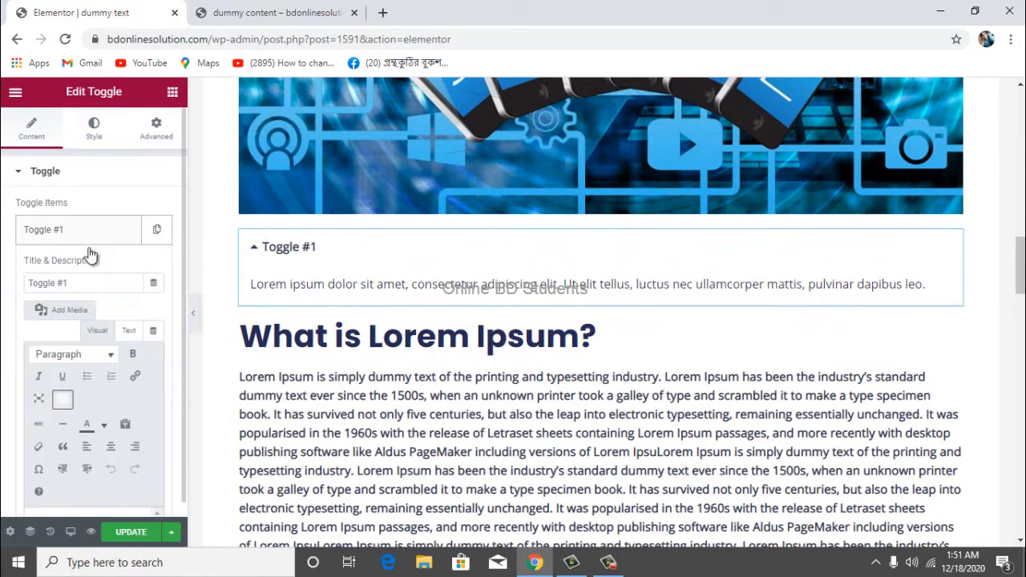
{"action": "triple_click", "coordinate": [85, 286]}
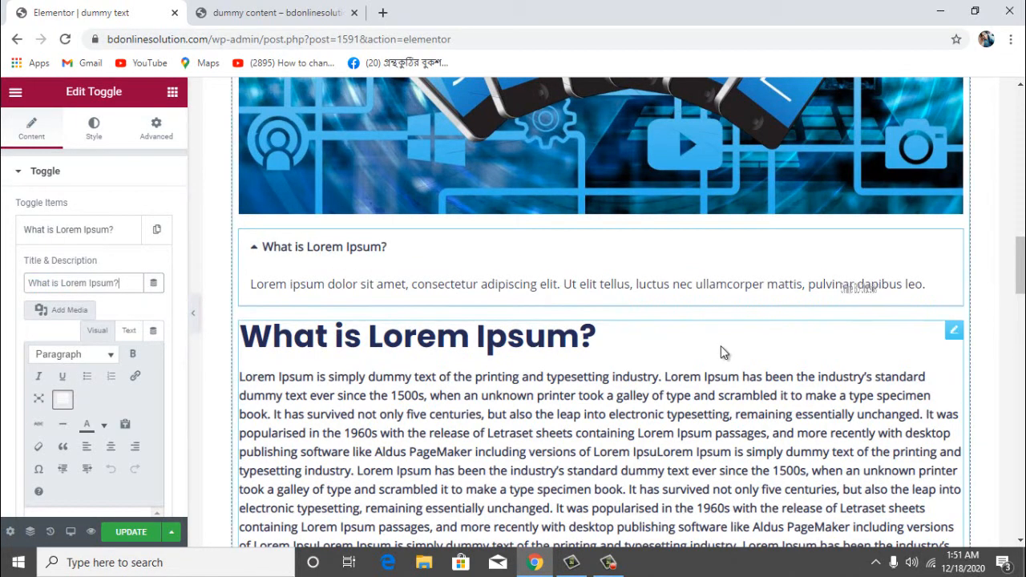
- Copy the whole text block below the new toggle and paste it over the "What is Lorem Ipsum?" item's placeholder description
{"action": "left_click", "coordinate": [952, 334]}
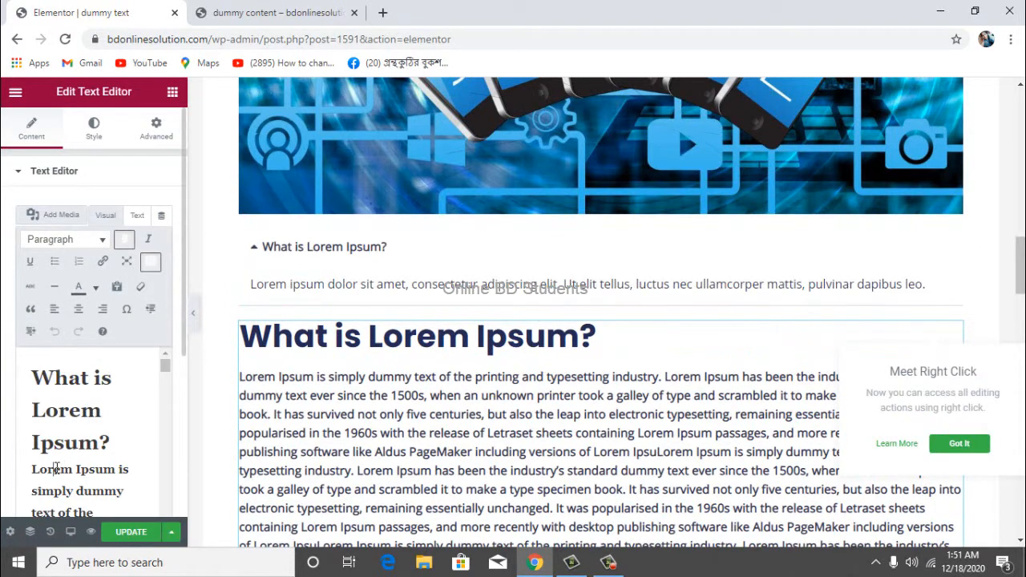
{"action": "key", "text": "ctrl+a"}
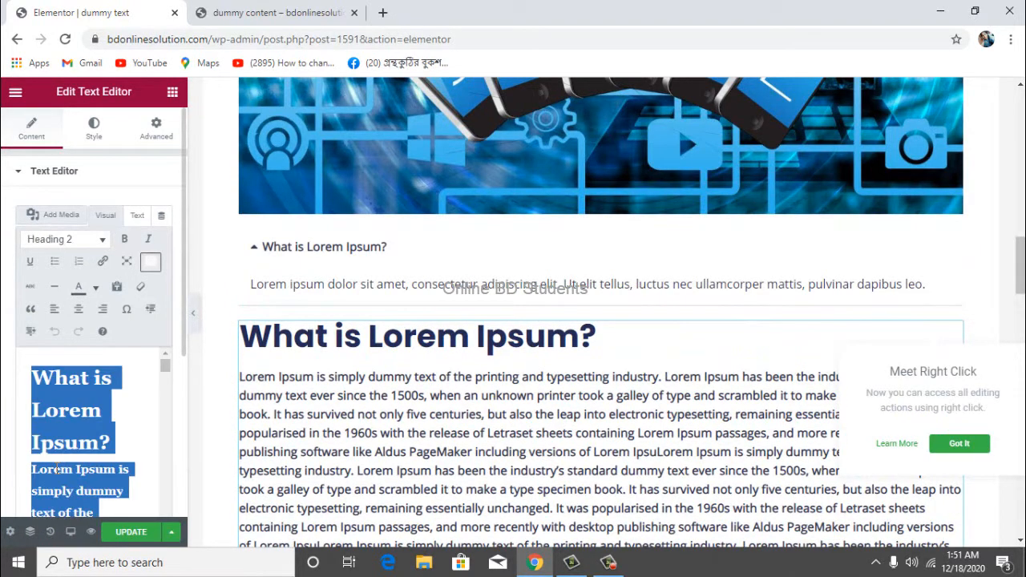
{"action": "left_click", "coordinate": [417, 298]}
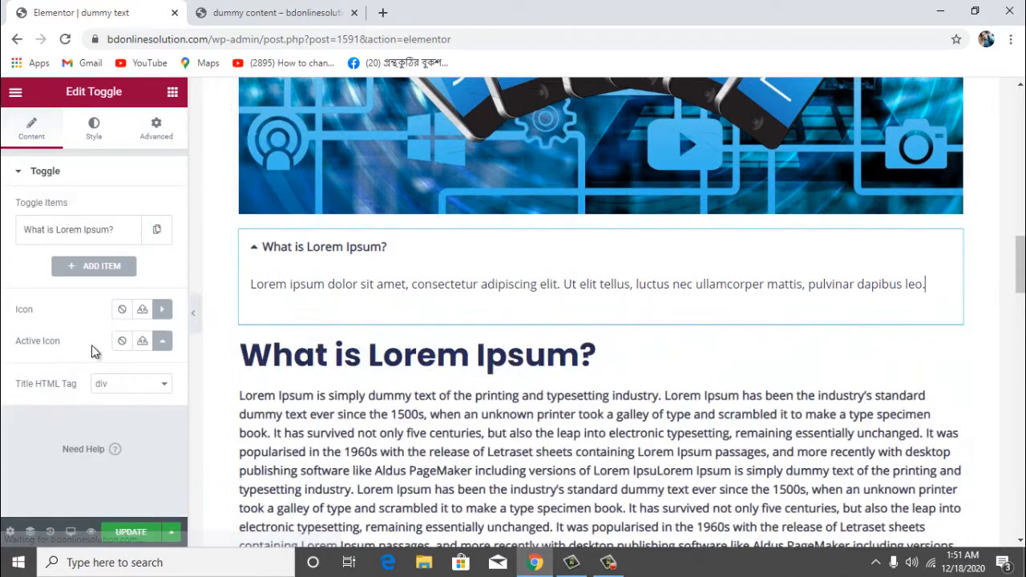
{"action": "left_click", "coordinate": [109, 231]}
{"action": "scroll", "coordinate": [82, 453], "scroll_direction": "down", "scroll_amount": 1}
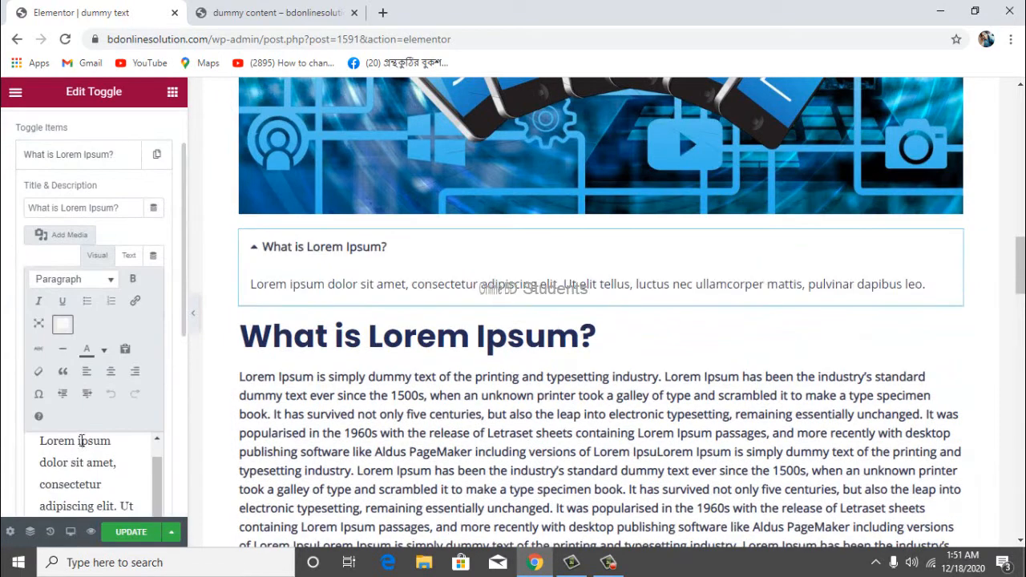
{"action": "key", "text": "ctrl+a"}
{"action": "key", "text": "ctrl+v"}
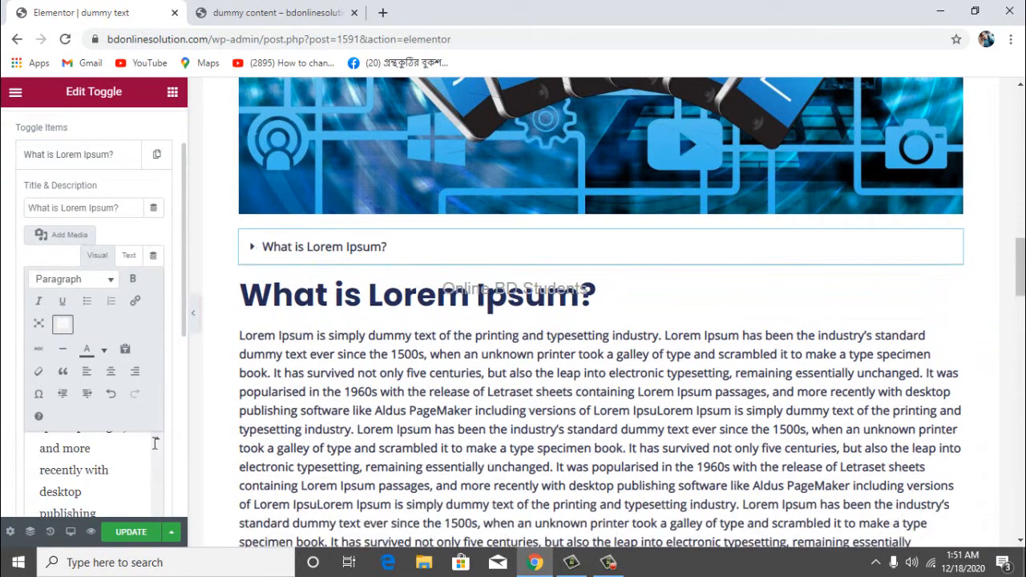
- Check the expanded "What is Lorem Ipsum?" toggle content and delete the original Text Editor widget below it
{"action": "scroll", "coordinate": [469, 425], "scroll_direction": "down", "scroll_amount": 1}
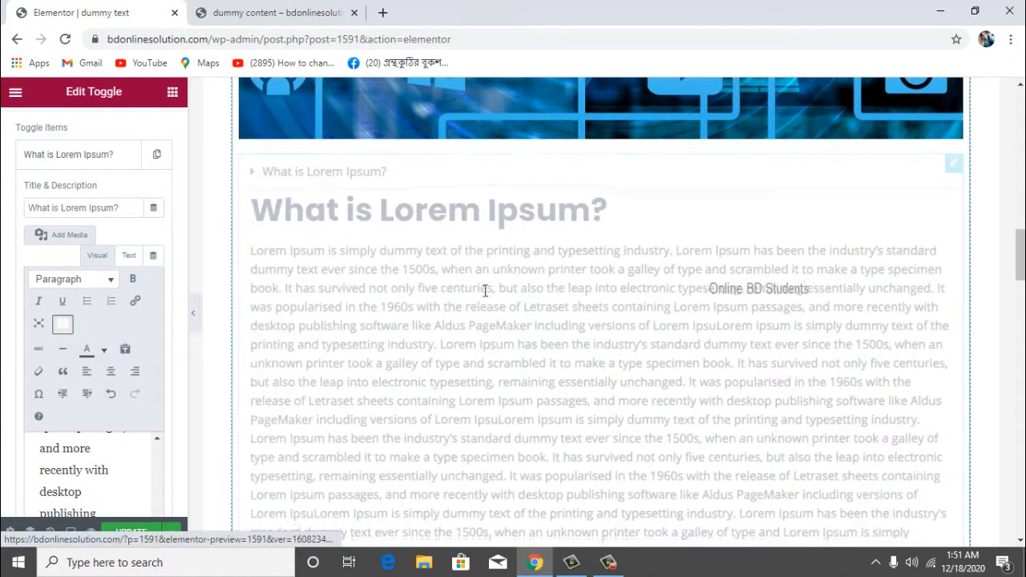
{"action": "scroll", "coordinate": [654, 377], "scroll_direction": "down", "scroll_amount": 5}
{"action": "scroll", "coordinate": [653, 385], "scroll_direction": "down", "scroll_amount": 5}
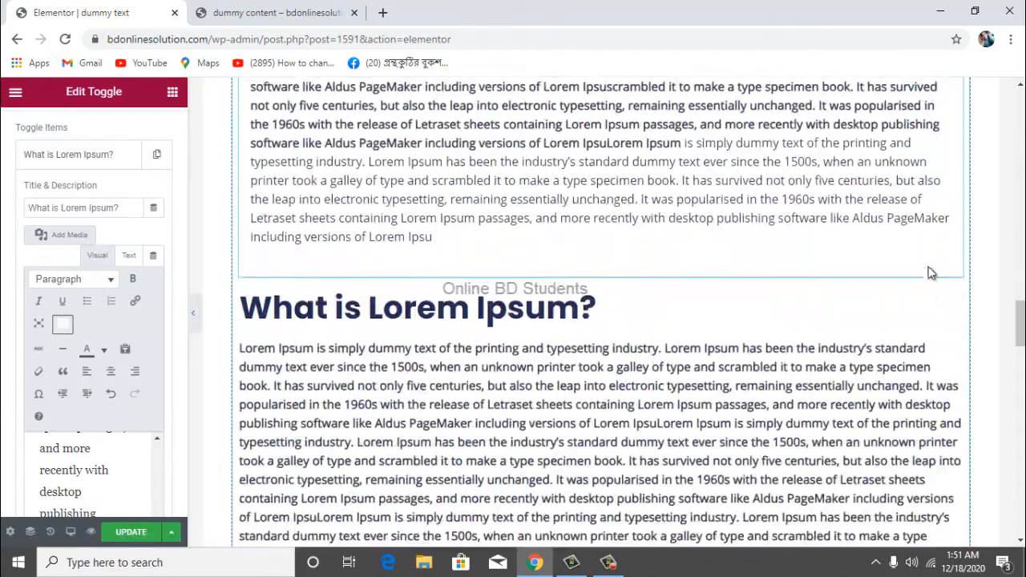
{"action": "right_click", "coordinate": [953, 304]}
{"action": "left_click", "coordinate": [912, 517]}
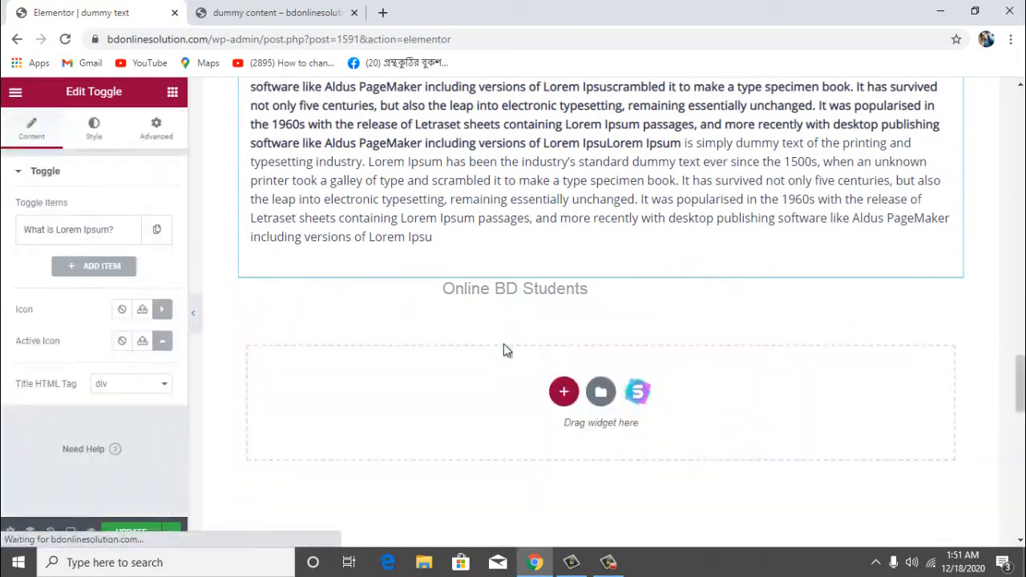
- Check the "What is Lorem Ipsum?" toggle below the "SOCIAL" image by collapsing and expanding it, leaving it collapsed
{"action": "scroll", "coordinate": [481, 337], "scroll_direction": "up", "scroll_amount": 6}
{"action": "scroll", "coordinate": [438, 328], "scroll_direction": "up", "scroll_amount": 5}
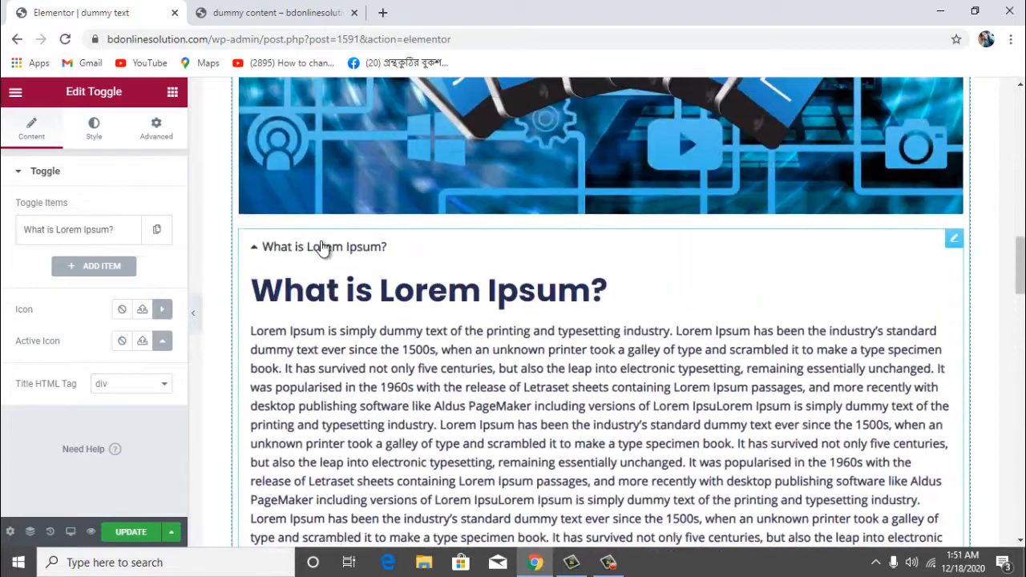
{"action": "left_click", "coordinate": [323, 248]}
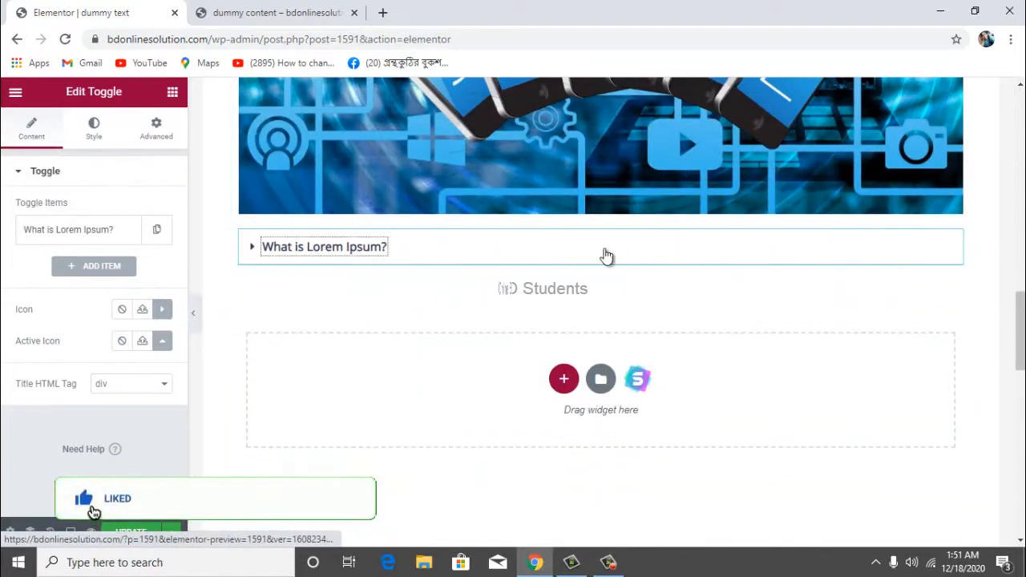
{"action": "left_click", "coordinate": [312, 256]}
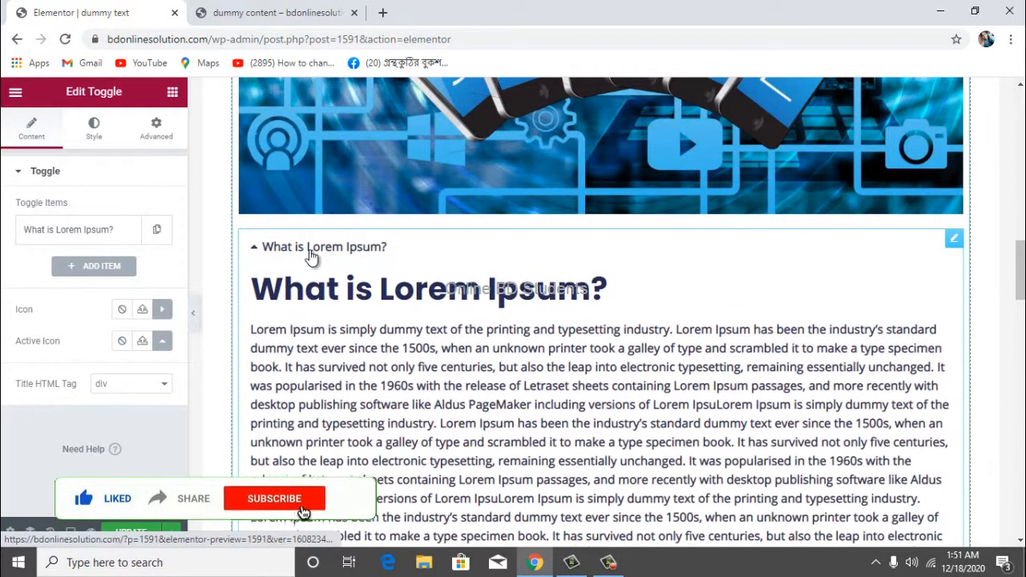
{"action": "scroll", "coordinate": [383, 485], "scroll_direction": "down", "scroll_amount": 1}
{"action": "scroll", "coordinate": [383, 485], "scroll_direction": "down", "scroll_amount": 4}
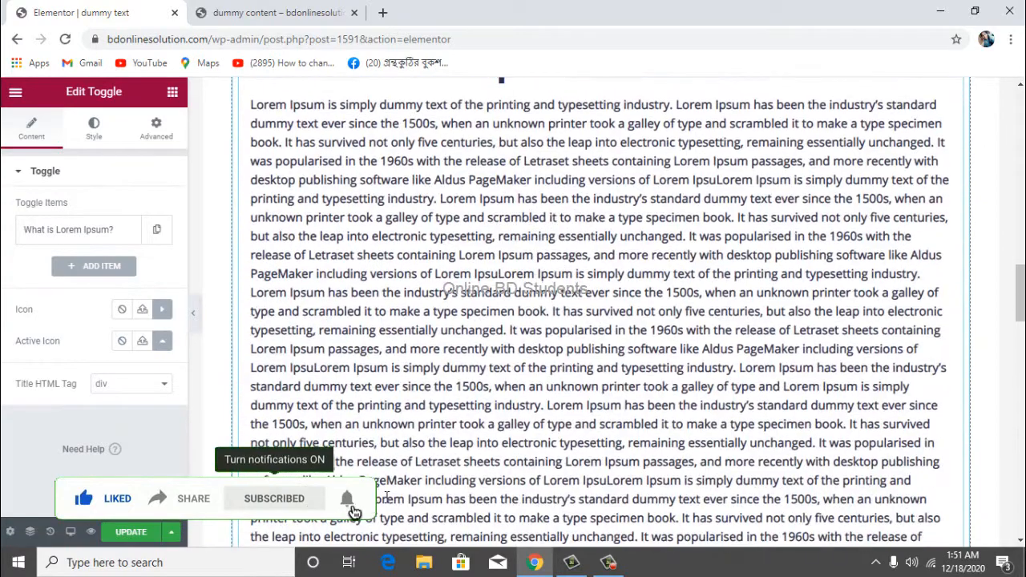
{"action": "scroll", "coordinate": [334, 268], "scroll_direction": "up", "scroll_amount": 5}
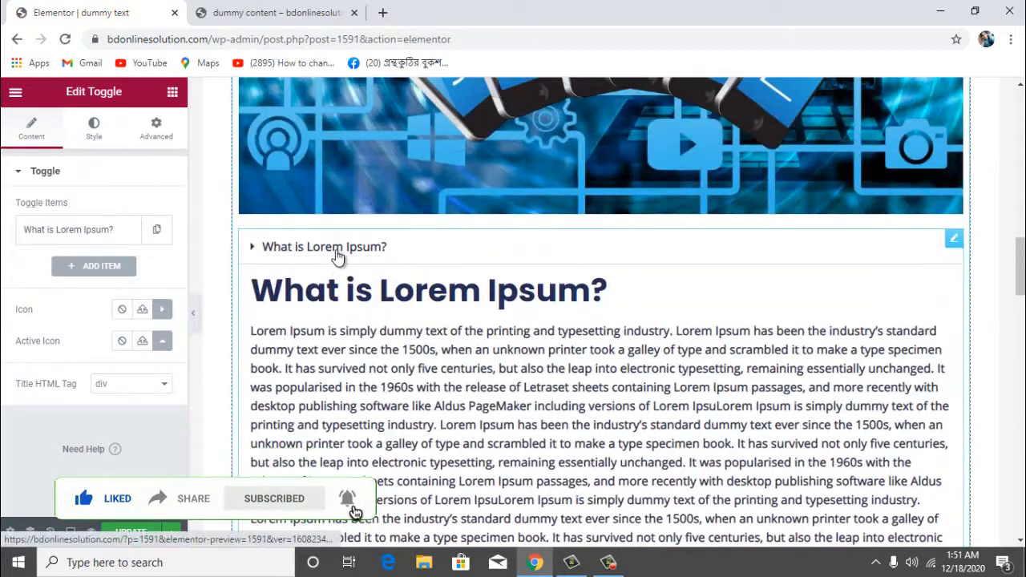
{"action": "left_click", "coordinate": [337, 250]}
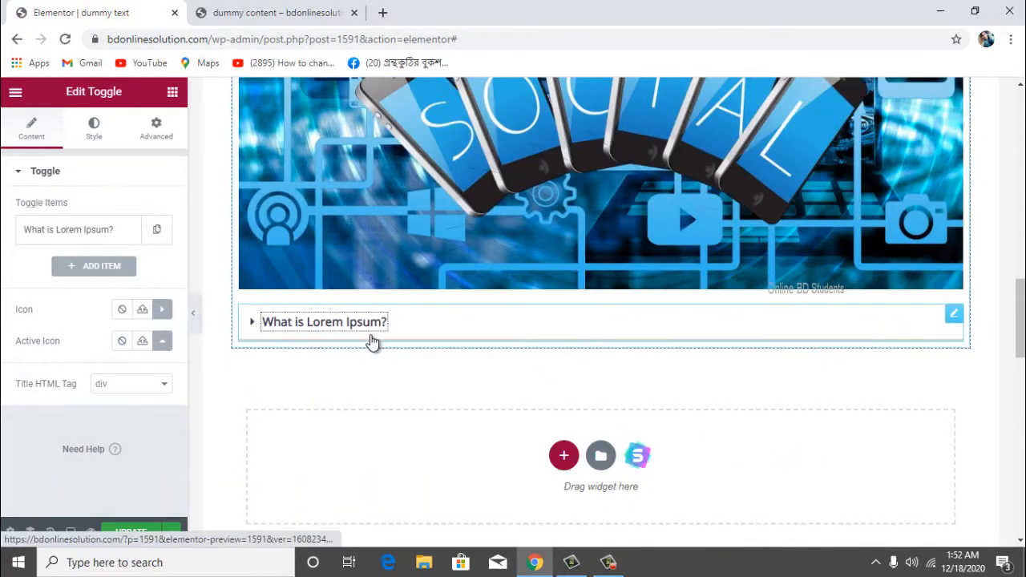
- Try H3 as the "What is Lorem Ipsum?" toggle's title HTML tag and collapse the toggle to view the heading
{"action": "left_click", "coordinate": [133, 384]}
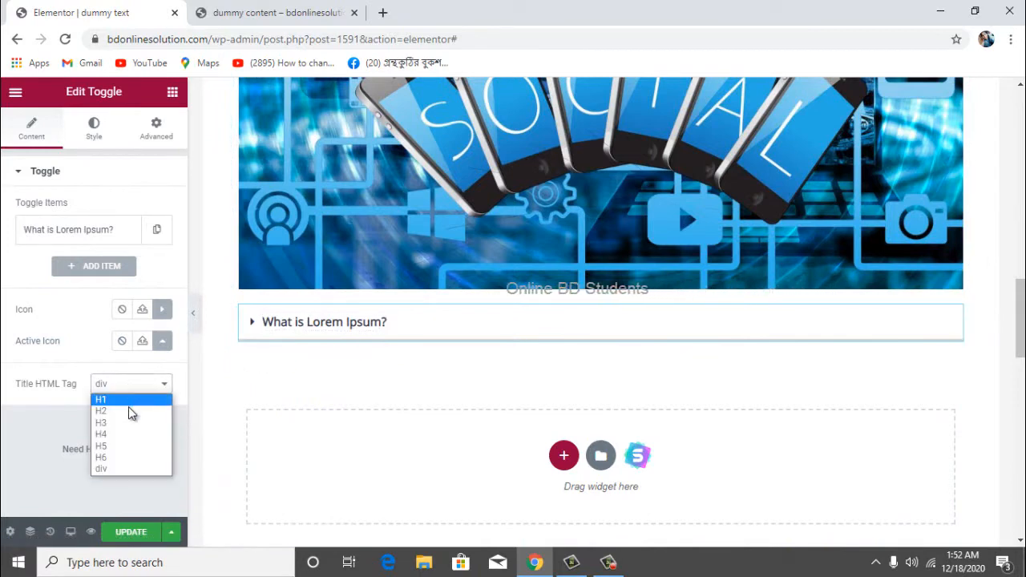
{"action": "left_click", "coordinate": [136, 383]}
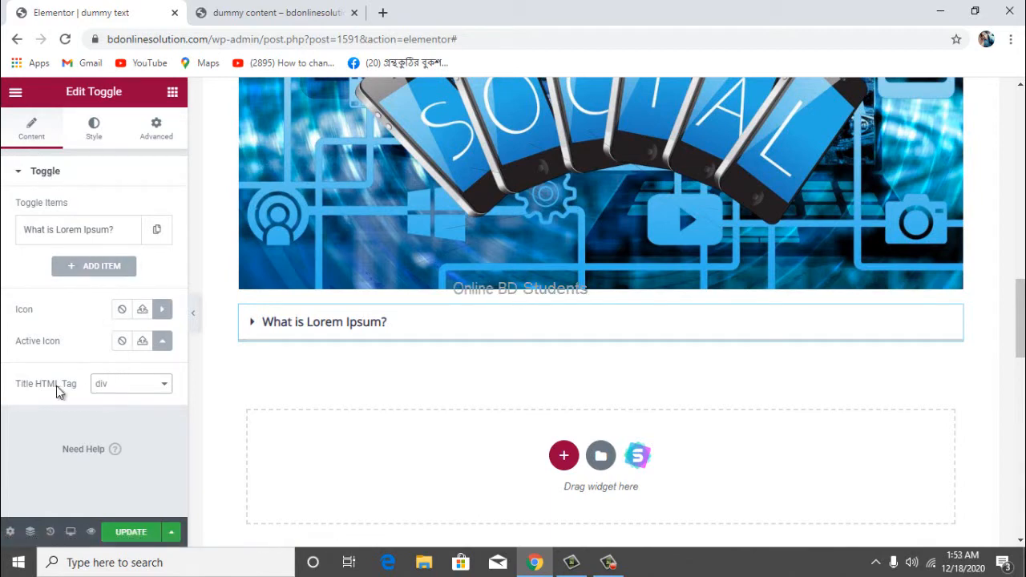
{"action": "left_click", "coordinate": [136, 388]}
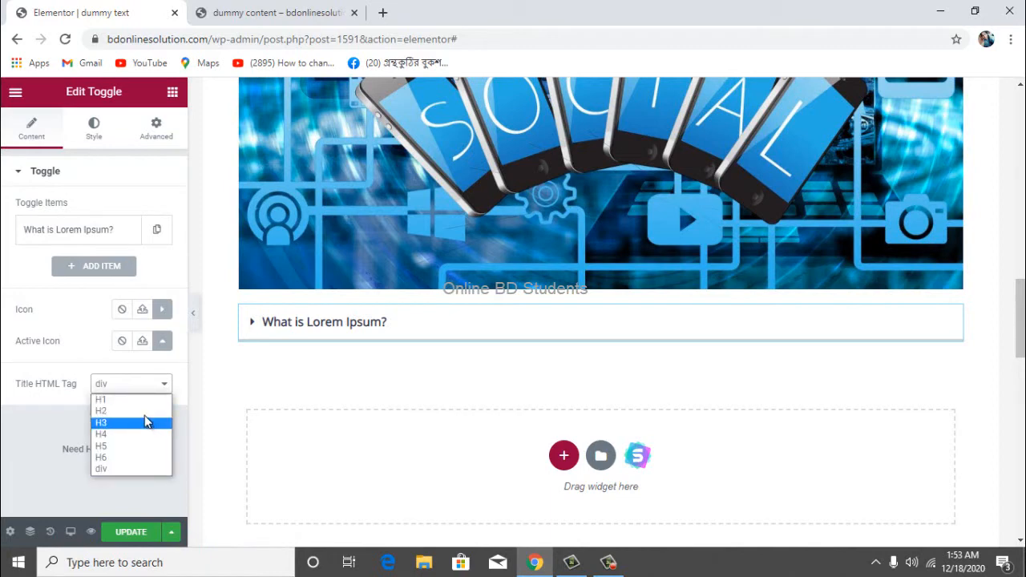
{"action": "left_click", "coordinate": [136, 423]}
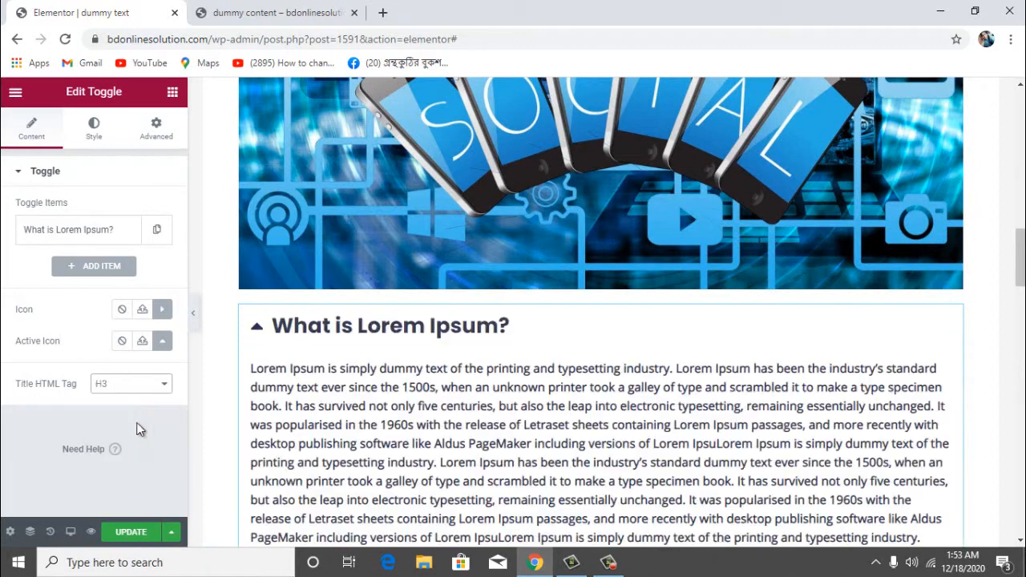
{"action": "left_click", "coordinate": [399, 334]}
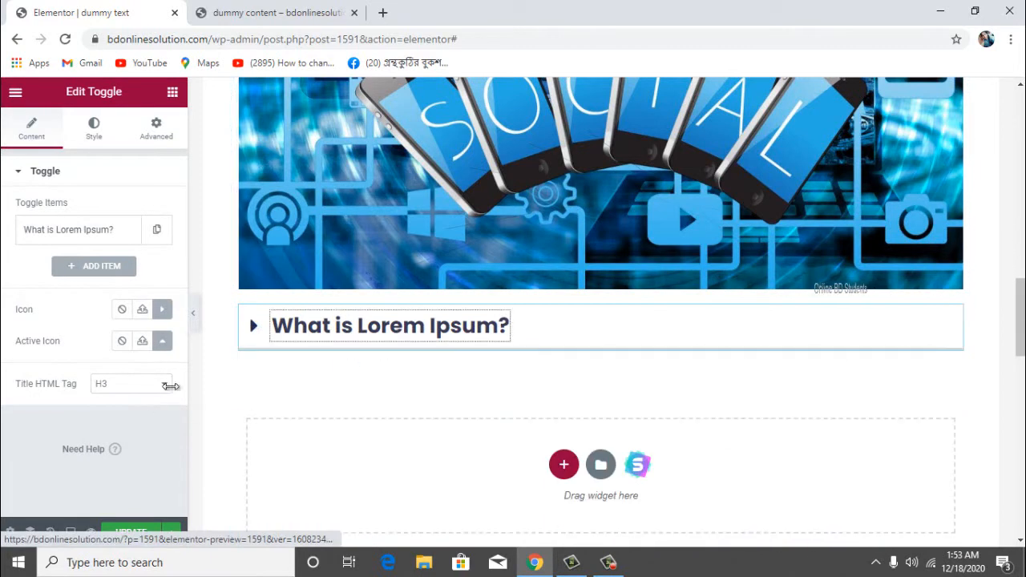
- Set the "What is Lorem Ipsum?" toggle's title HTML tag to H2 and collapse the toggle
{"action": "left_click", "coordinate": [130, 386]}
{"action": "left_click", "coordinate": [131, 412]}
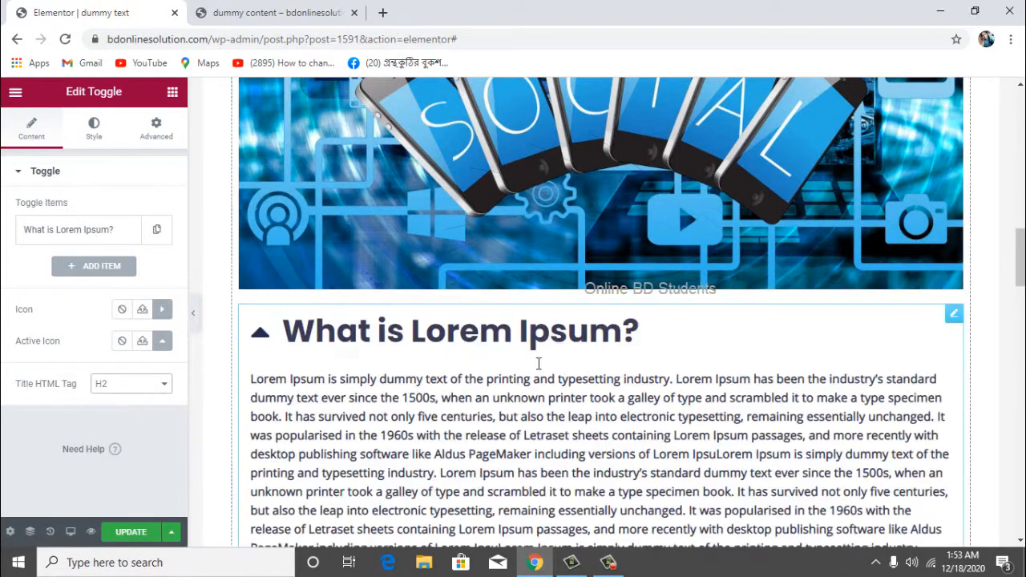
{"action": "left_click", "coordinate": [570, 343]}
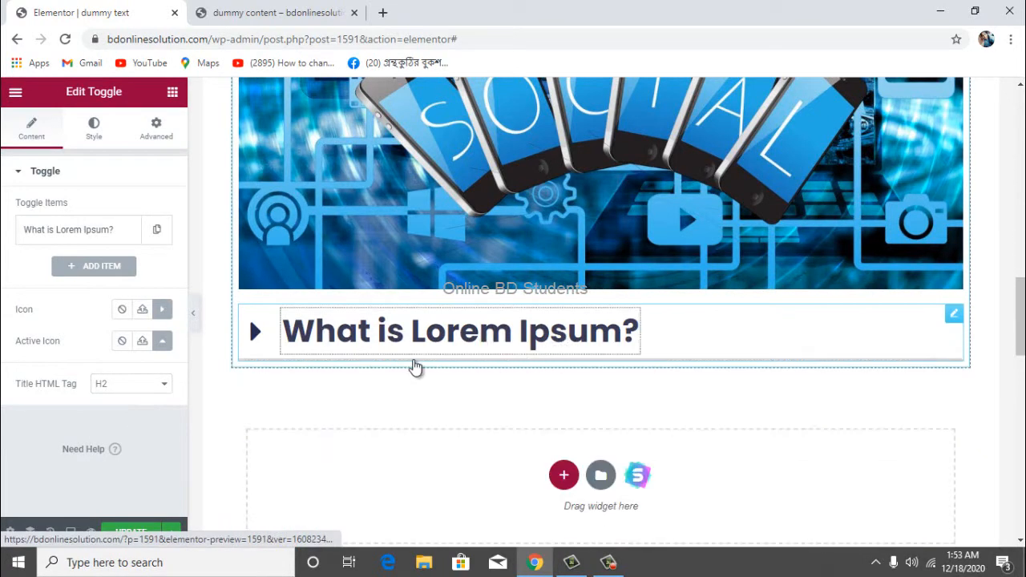
{"action": "left_click", "coordinate": [163, 309]}
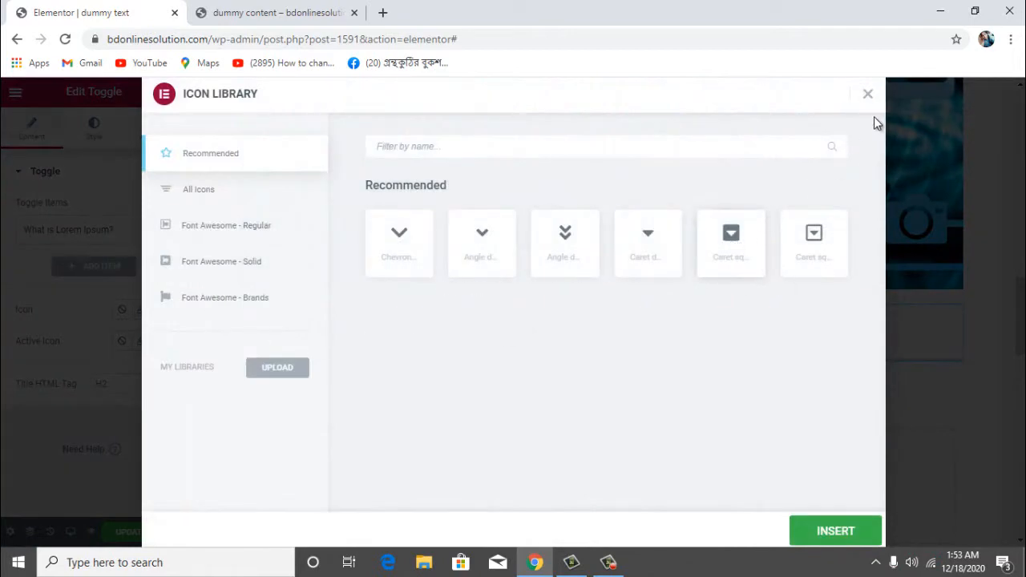
{"action": "left_click", "coordinate": [870, 96]}
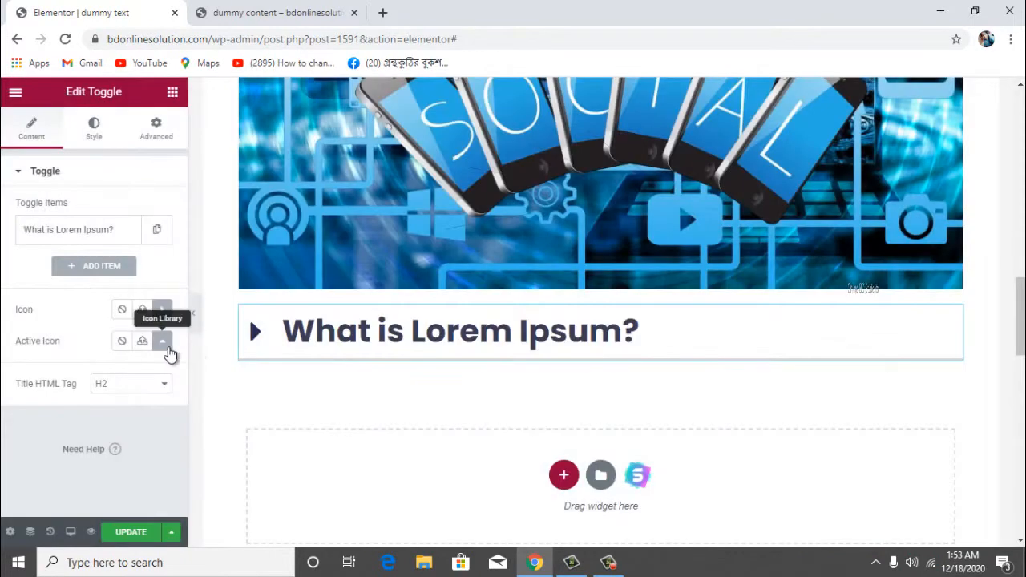
{"action": "left_click", "coordinate": [163, 344]}
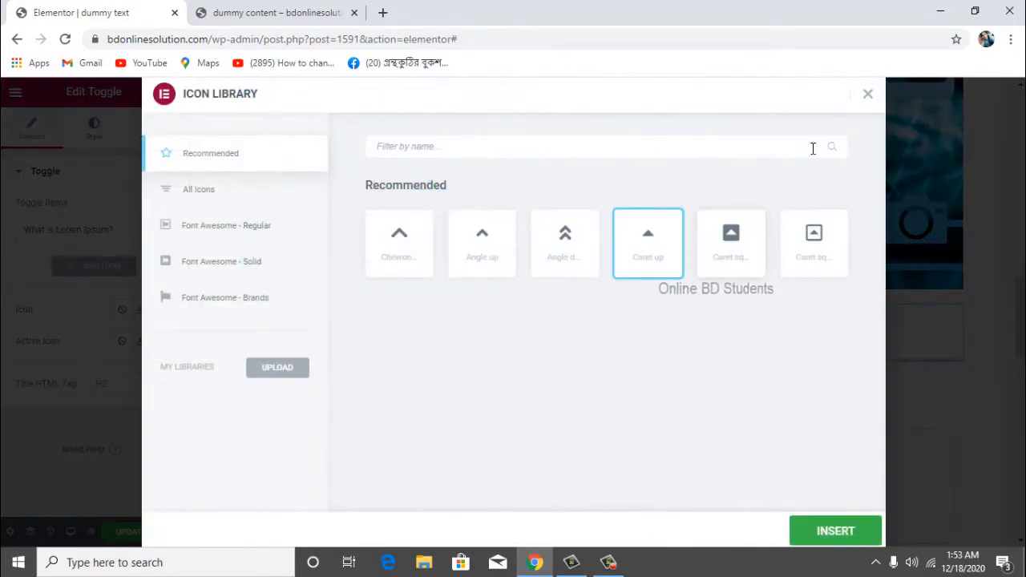
{"action": "left_click", "coordinate": [877, 96]}
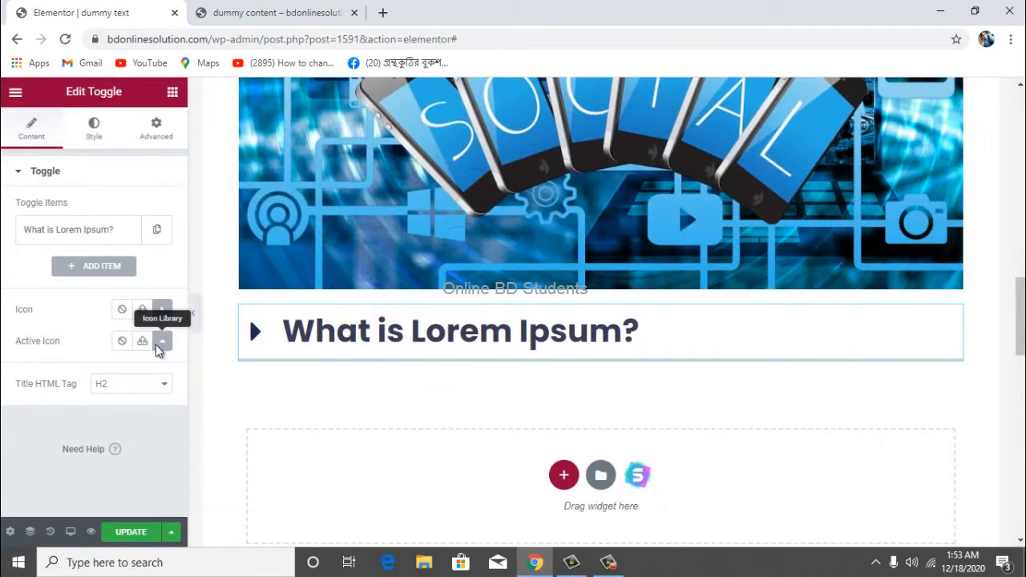
- Set the toggle's active icon to the recommended double upward angle from the icon library
{"action": "left_click", "coordinate": [161, 343]}
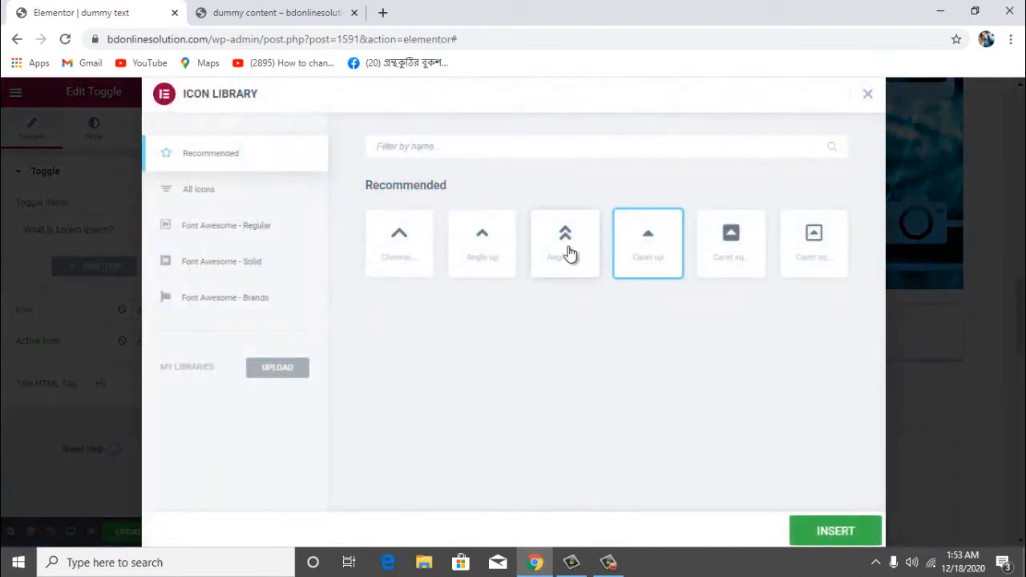
{"action": "left_click", "coordinate": [808, 530]}
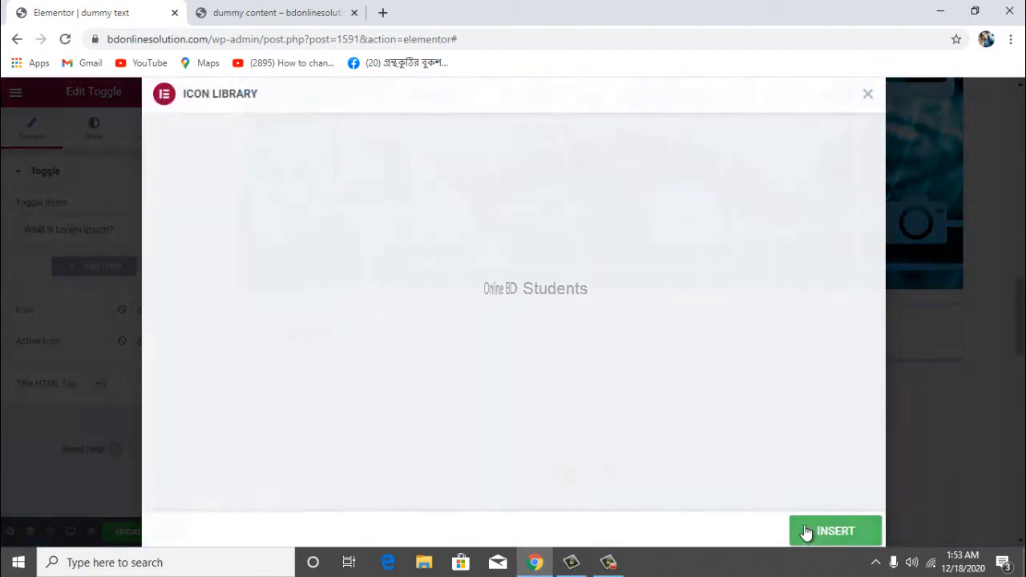
{"action": "left_click", "coordinate": [263, 337]}
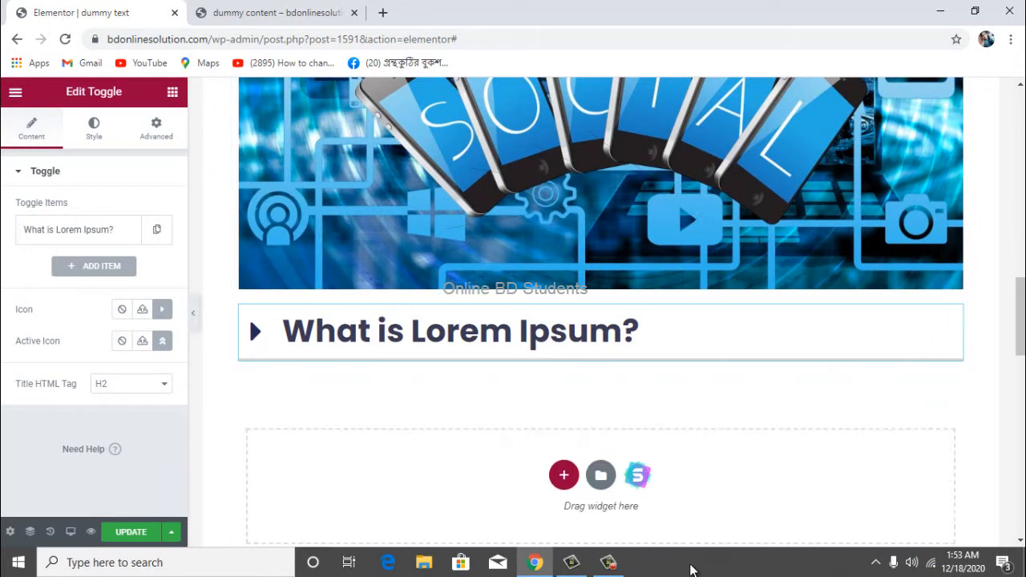
- Expand the "What is Lorem Ipsum?" toggle to check its active icon and full text, and collapse it again
{"action": "scroll", "coordinate": [249, 241], "scroll_direction": "down", "scroll_amount": 2}
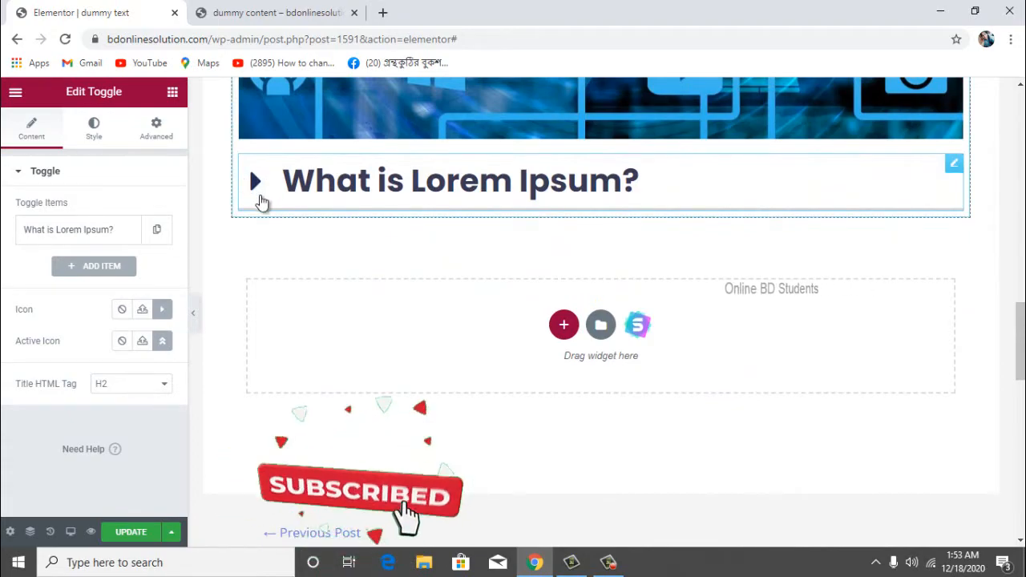
{"action": "left_click", "coordinate": [255, 185]}
{"action": "scroll", "coordinate": [311, 236], "scroll_direction": "down", "scroll_amount": 2}
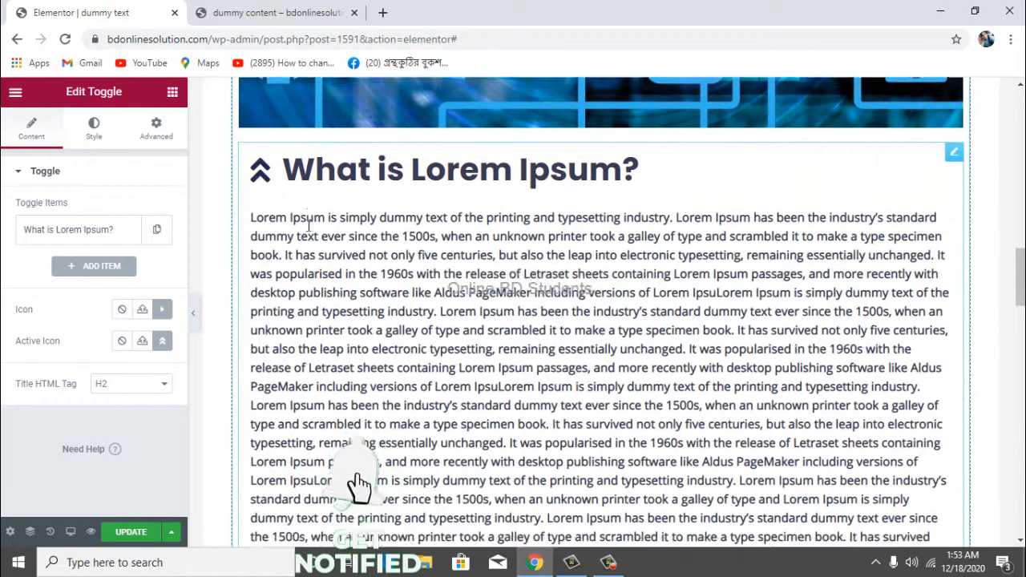
{"action": "scroll", "coordinate": [311, 237], "scroll_direction": "down", "scroll_amount": 5}
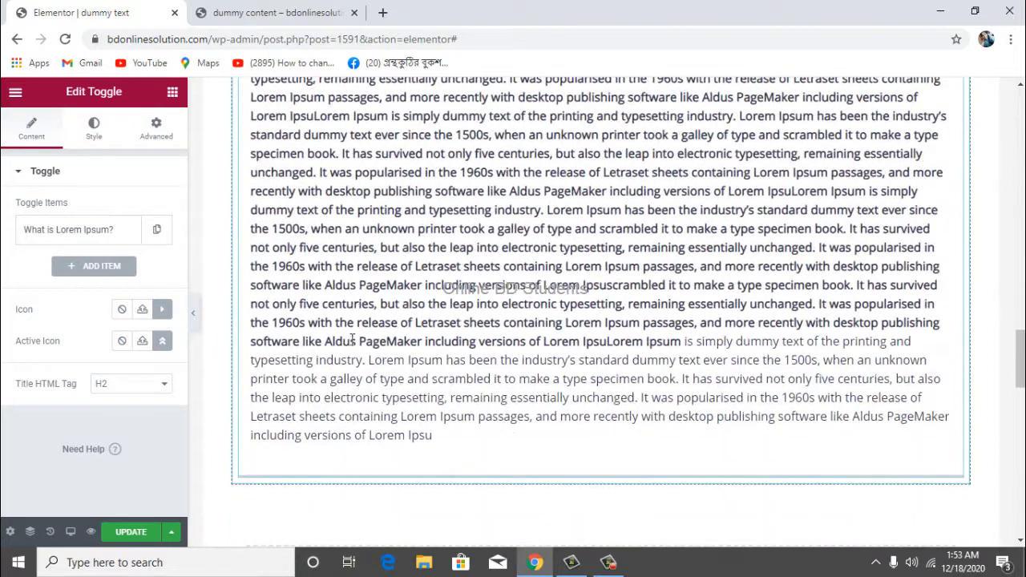
{"action": "scroll", "coordinate": [351, 339], "scroll_direction": "up", "scroll_amount": 2}
{"action": "scroll", "coordinate": [350, 339], "scroll_direction": "up", "scroll_amount": 4}
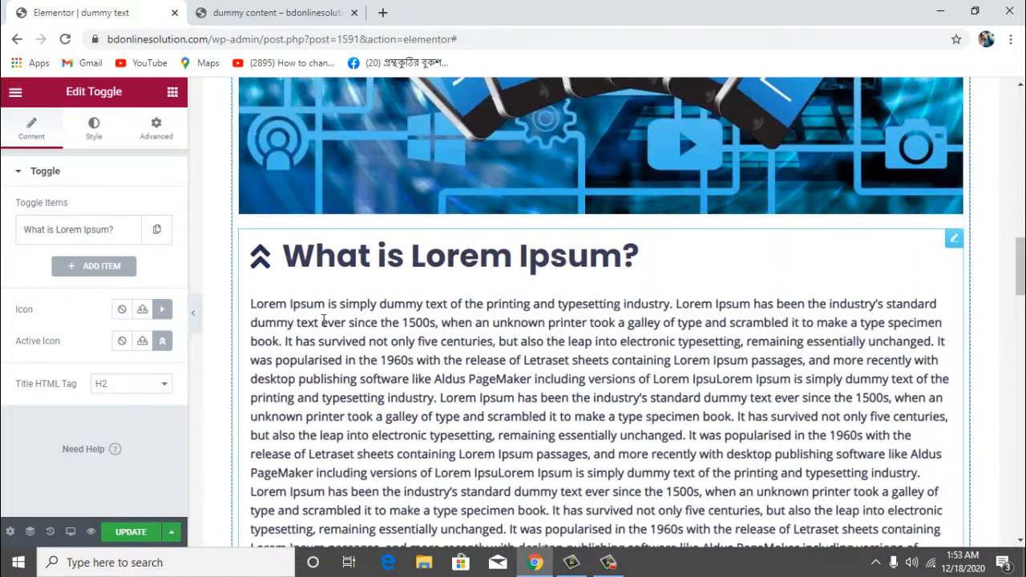
{"action": "left_click", "coordinate": [260, 270]}
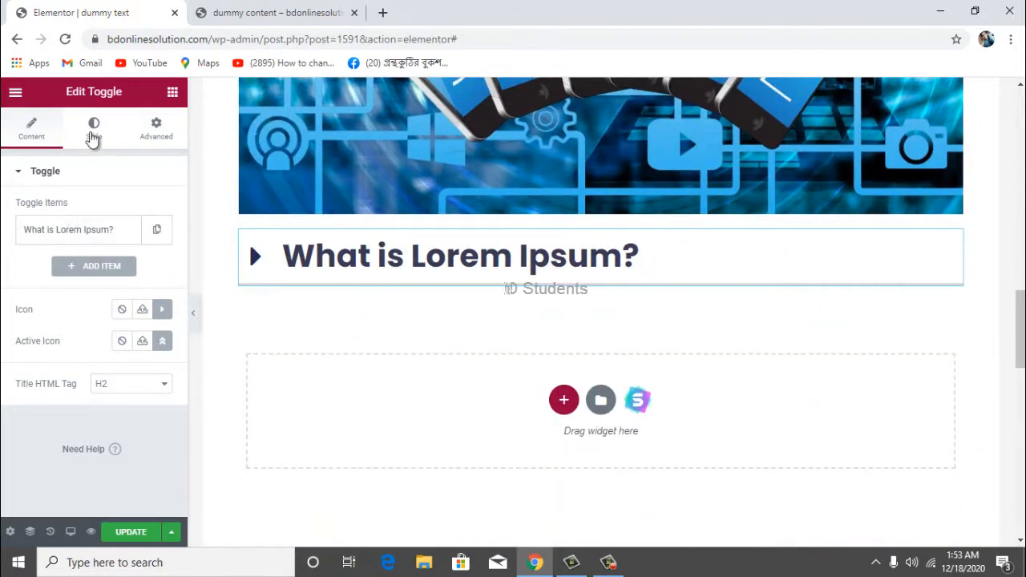
- Review the toggle's title and icon style settings, try aligning the icon to the end, and restore its start alignment
{"action": "left_click", "coordinate": [93, 128]}
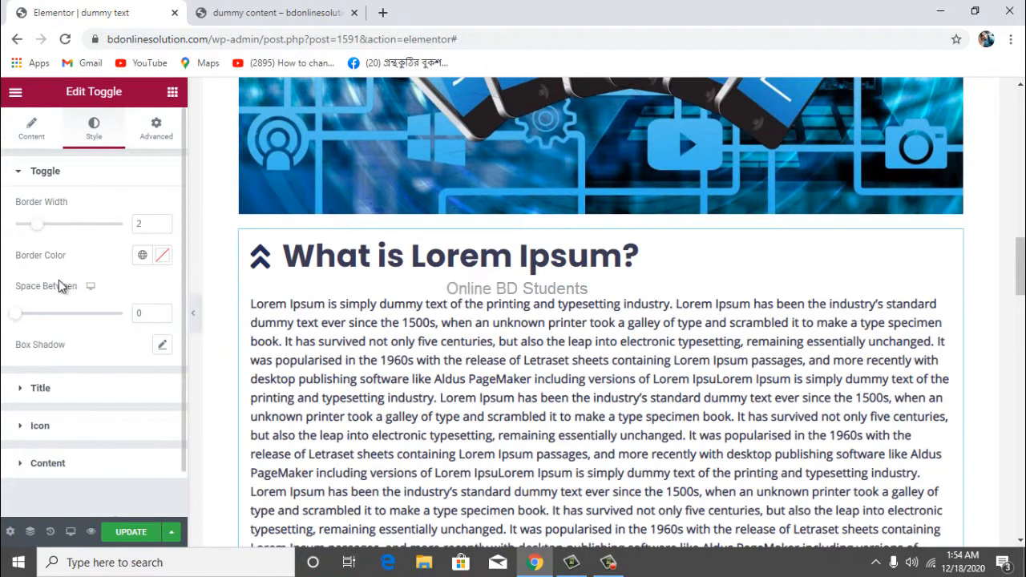
{"action": "left_click", "coordinate": [40, 388]}
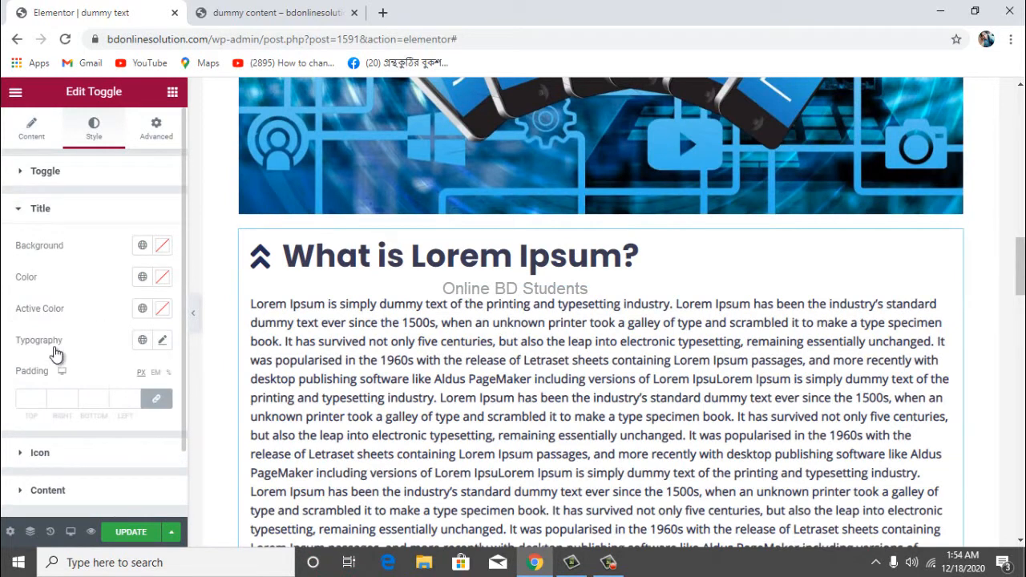
{"action": "scroll", "coordinate": [55, 353], "scroll_direction": "down", "scroll_amount": 2}
{"action": "left_click", "coordinate": [53, 383]}
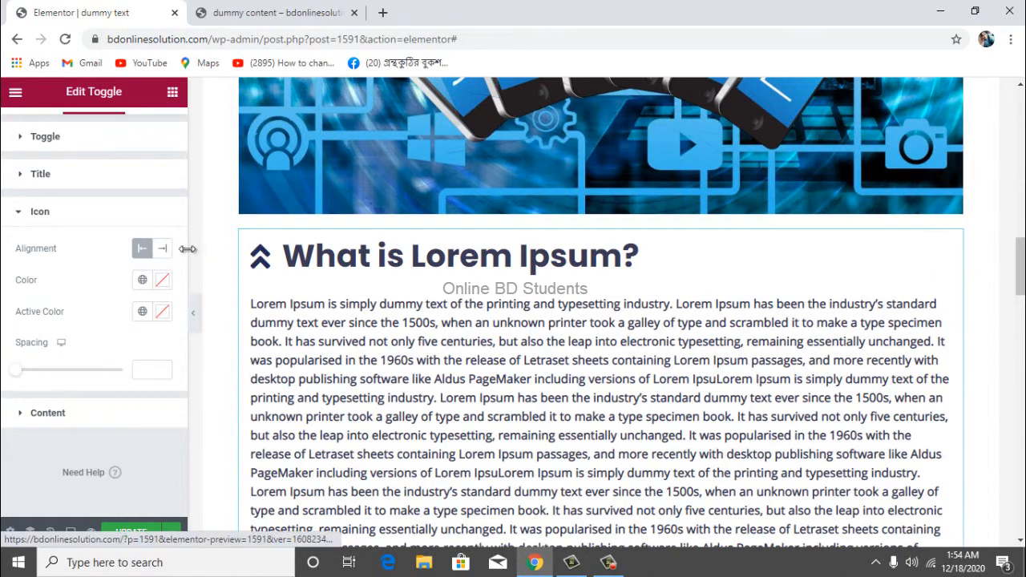
{"action": "left_click", "coordinate": [162, 248]}
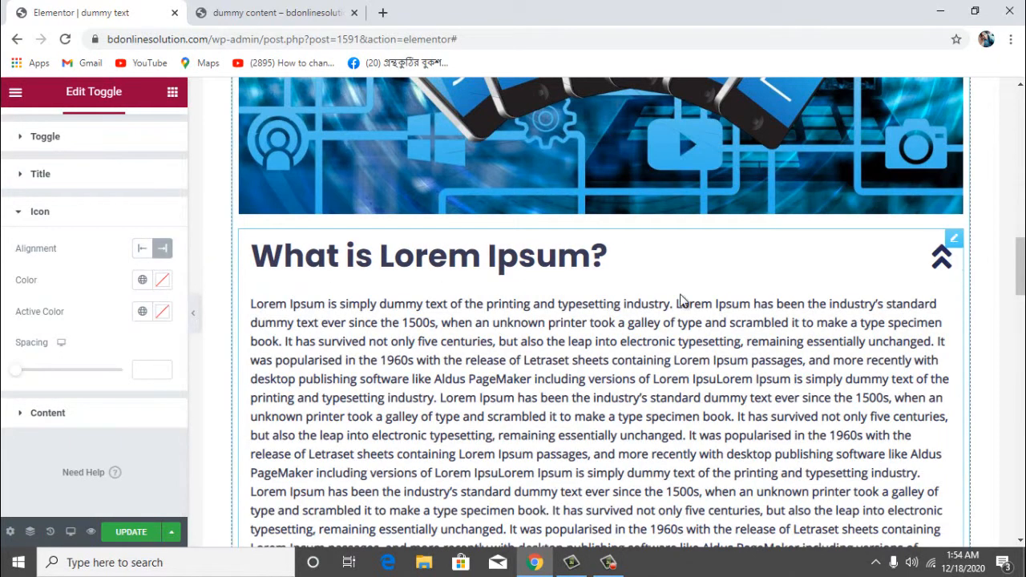
{"action": "left_click", "coordinate": [142, 252]}
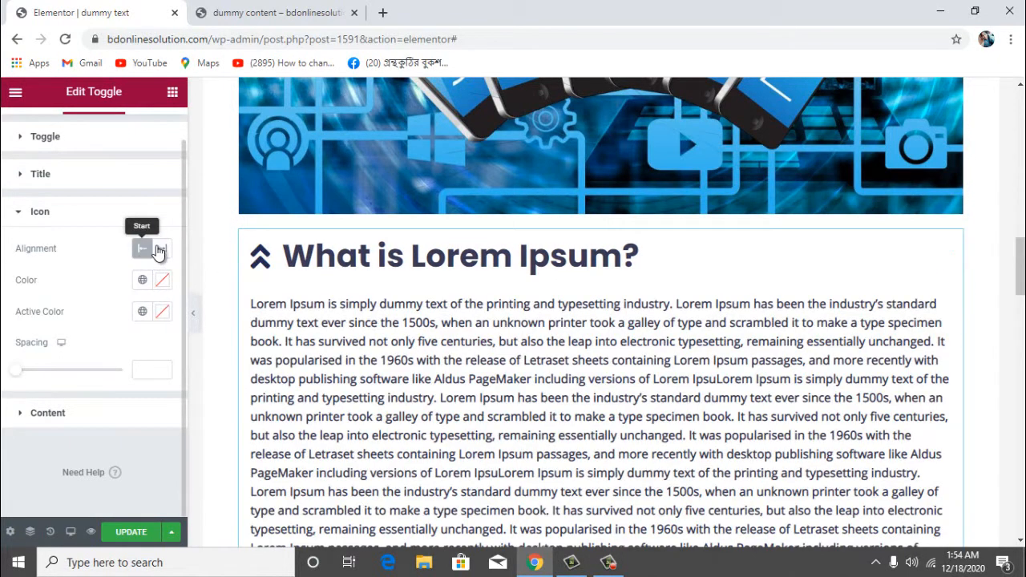
- Collapse the "What is Lorem Ipsum?" toggle, update the post, and open its preview
{"action": "left_click", "coordinate": [259, 258]}
{"action": "left_click", "coordinate": [132, 532]}
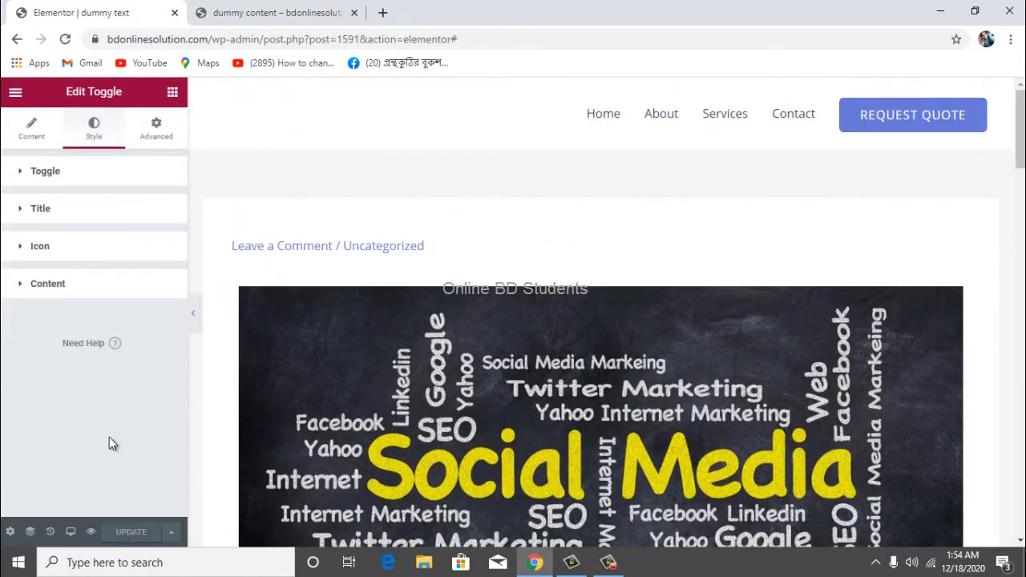
{"action": "left_click", "coordinate": [93, 533]}
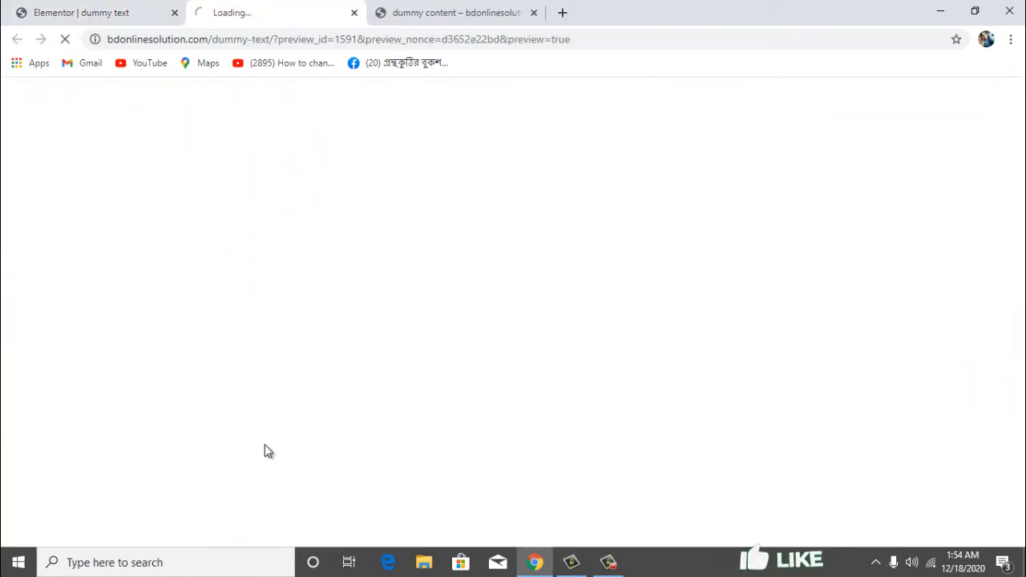
- Expand the "See More" toggle on the previewed post to check its hidden text
{"action": "scroll", "coordinate": [339, 357], "scroll_direction": "down", "scroll_amount": 6}
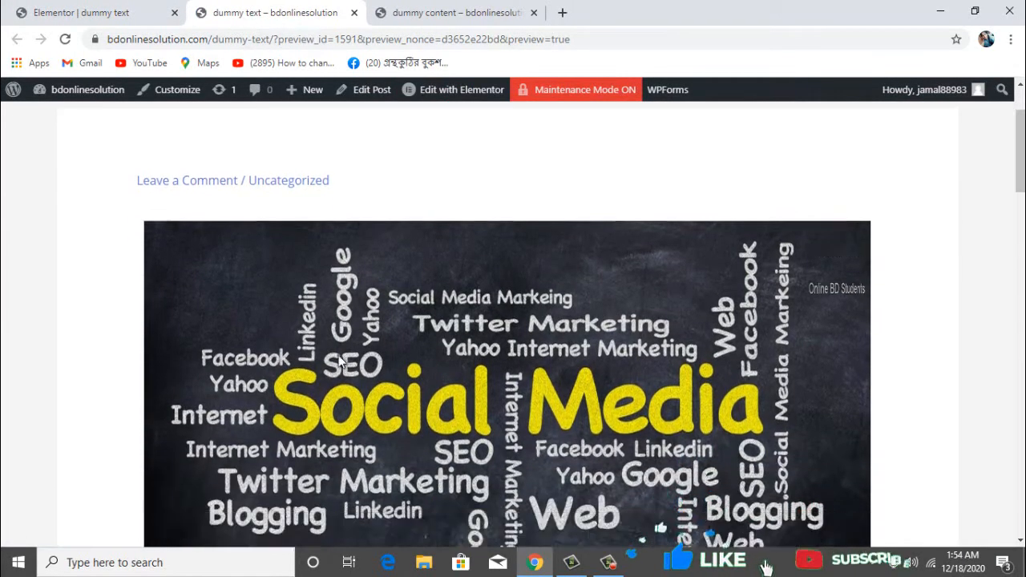
{"action": "scroll", "coordinate": [339, 360], "scroll_direction": "down", "scroll_amount": 2}
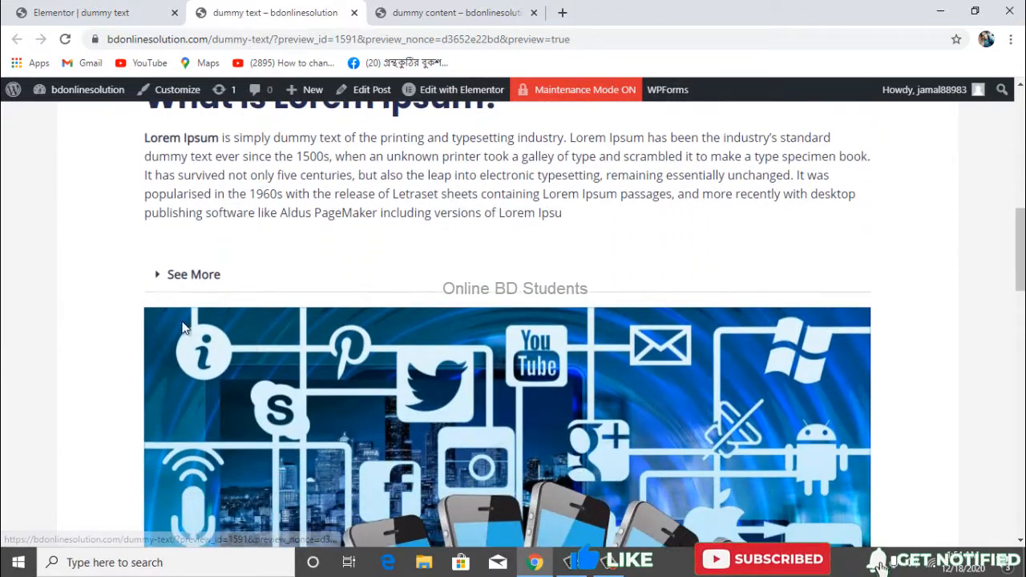
{"action": "left_click", "coordinate": [175, 274]}
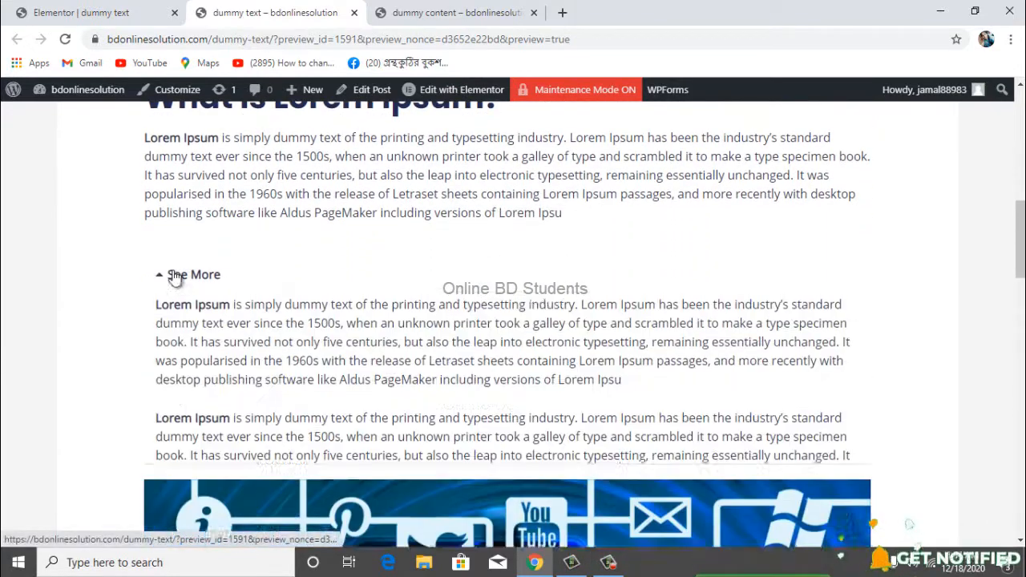
- Look through the expanded "See More" text on the previewed post down to the image, and collapse the toggle
{"action": "scroll", "coordinate": [176, 275], "scroll_direction": "down", "scroll_amount": 2}
{"action": "scroll", "coordinate": [290, 276], "scroll_direction": "down", "scroll_amount": 2}
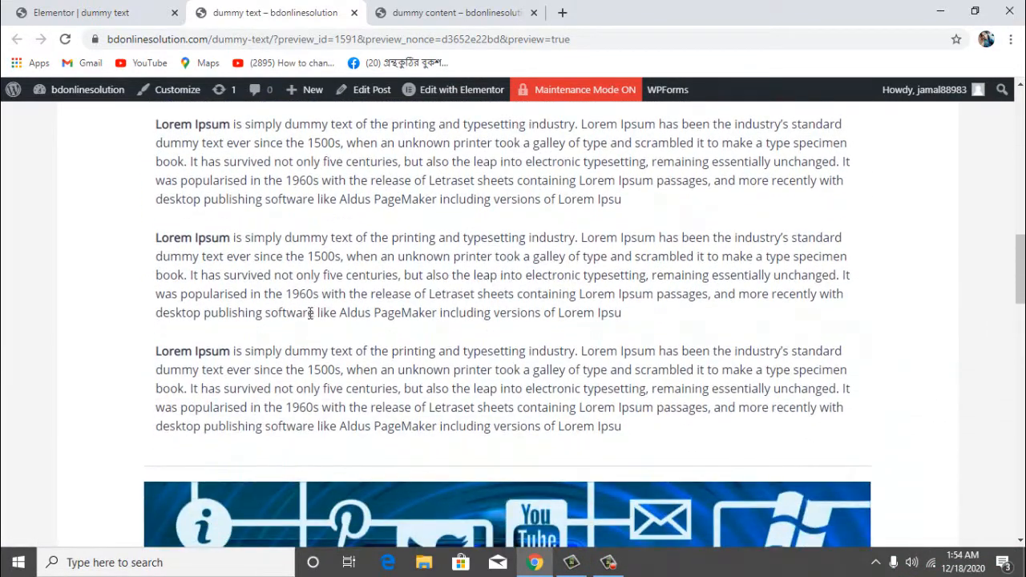
{"action": "scroll", "coordinate": [305, 330], "scroll_direction": "down", "scroll_amount": 1}
{"action": "scroll", "coordinate": [243, 320], "scroll_direction": "up", "scroll_amount": 3}
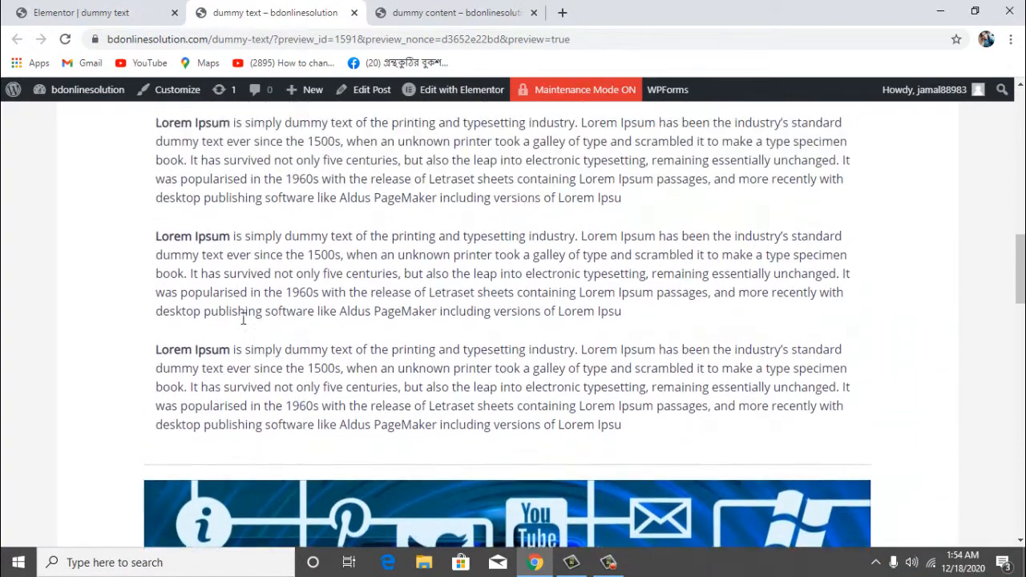
{"action": "left_click", "coordinate": [207, 283]}
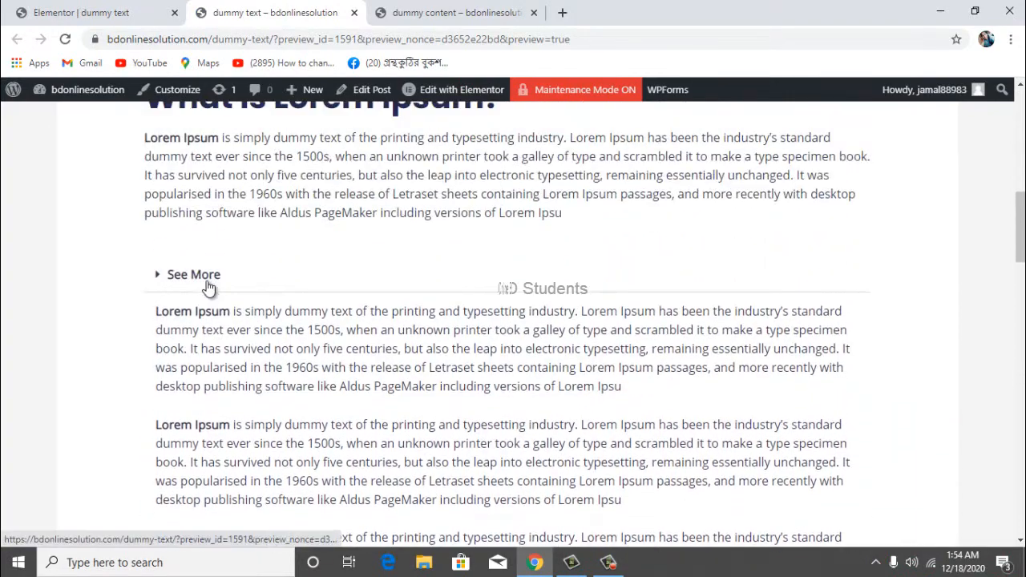
- Expand the "See More" toggle again and check its revealed paragraphs
{"action": "scroll", "coordinate": [210, 286], "scroll_direction": "down", "scroll_amount": 1}
{"action": "scroll", "coordinate": [211, 321], "scroll_direction": "up", "scroll_amount": 2}
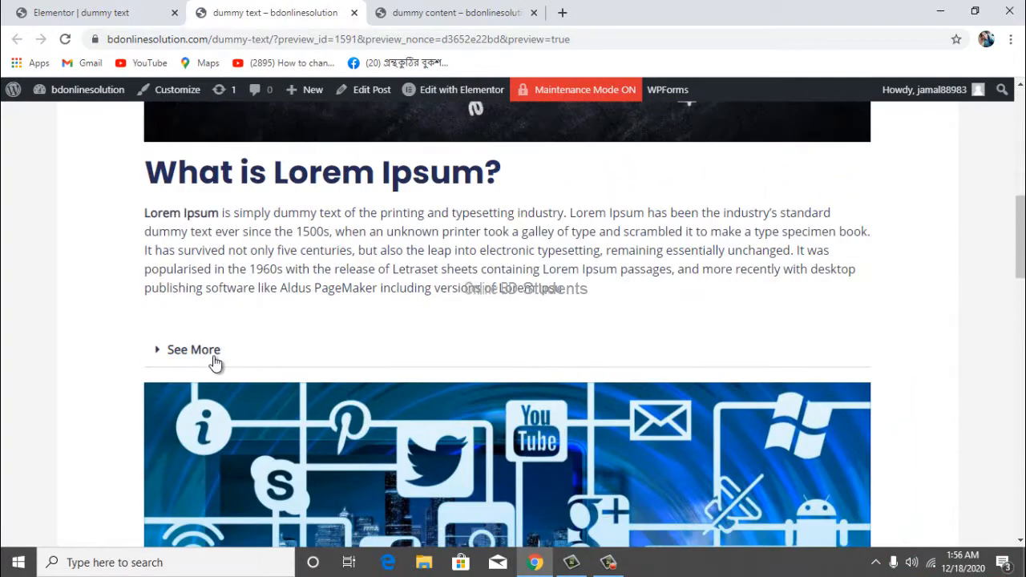
{"action": "left_click", "coordinate": [213, 358]}
{"action": "scroll", "coordinate": [215, 362], "scroll_direction": "down", "scroll_amount": 5}
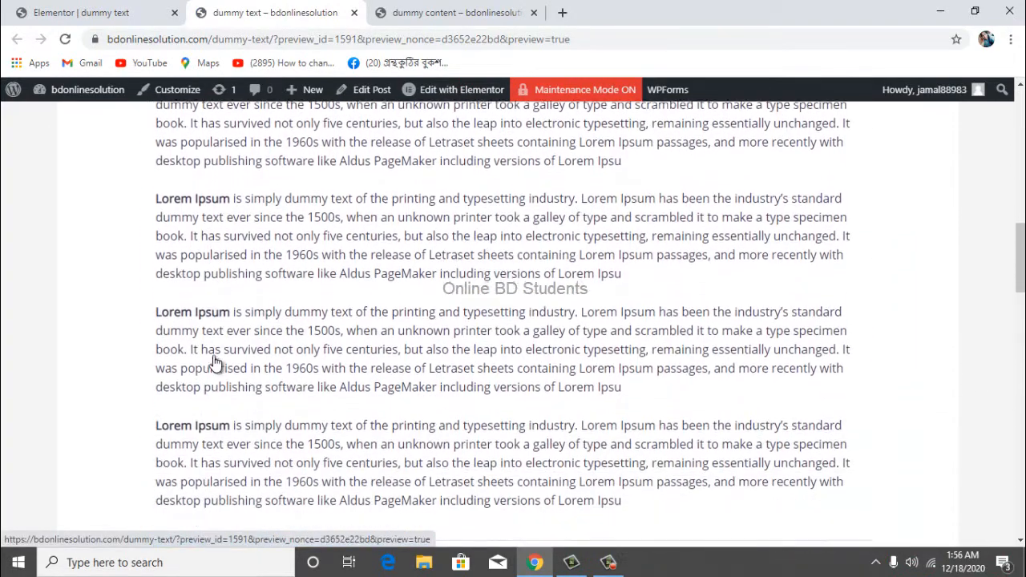
- Expand the "What is Lorem Ipsum?" toggle below the social media image and check its text through to the end
{"action": "scroll", "coordinate": [217, 355], "scroll_direction": "down", "scroll_amount": 6}
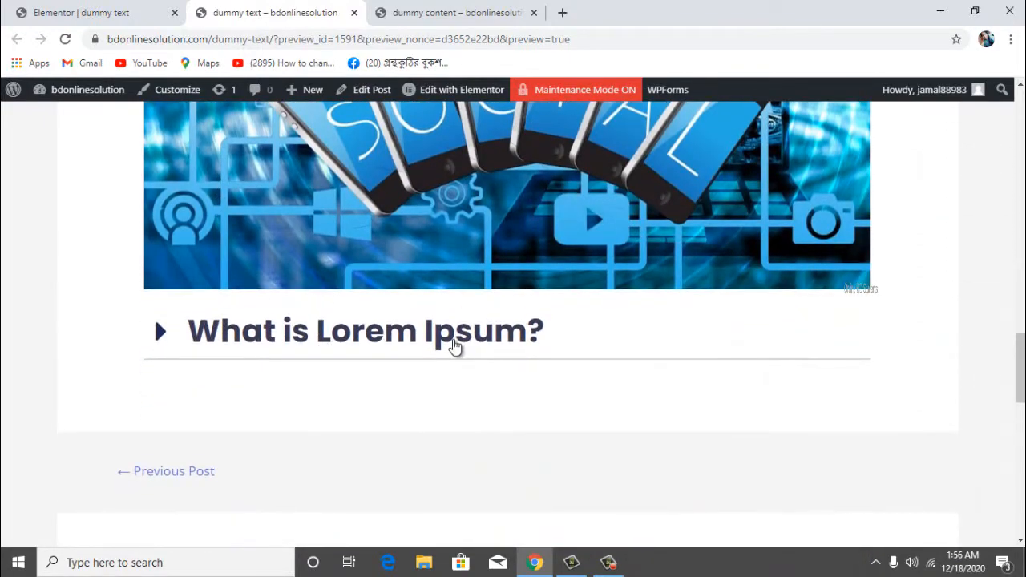
{"action": "left_click", "coordinate": [393, 332]}
{"action": "scroll", "coordinate": [395, 329], "scroll_direction": "down", "scroll_amount": 5}
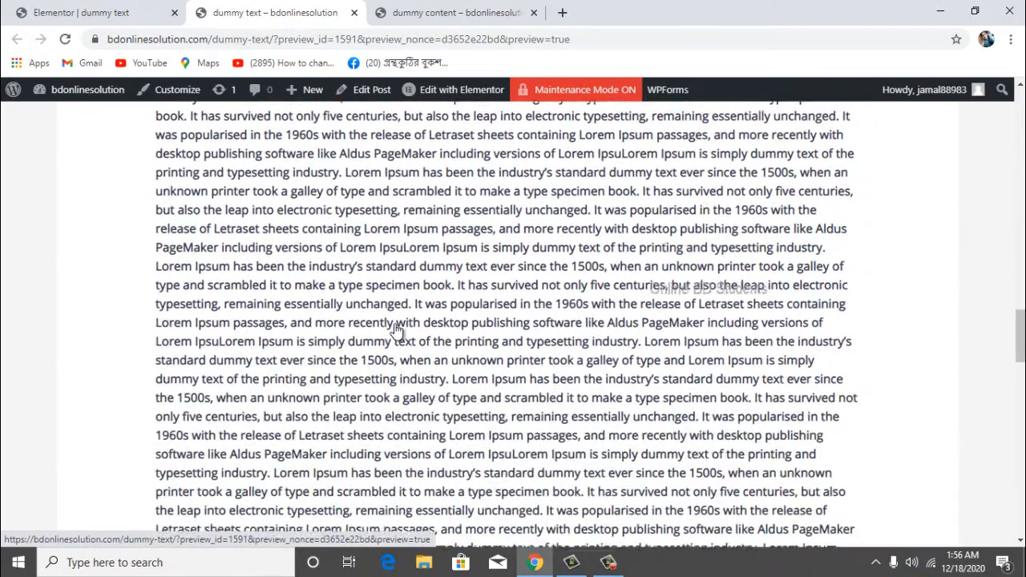
{"action": "scroll", "coordinate": [395, 328], "scroll_direction": "down", "scroll_amount": 5}
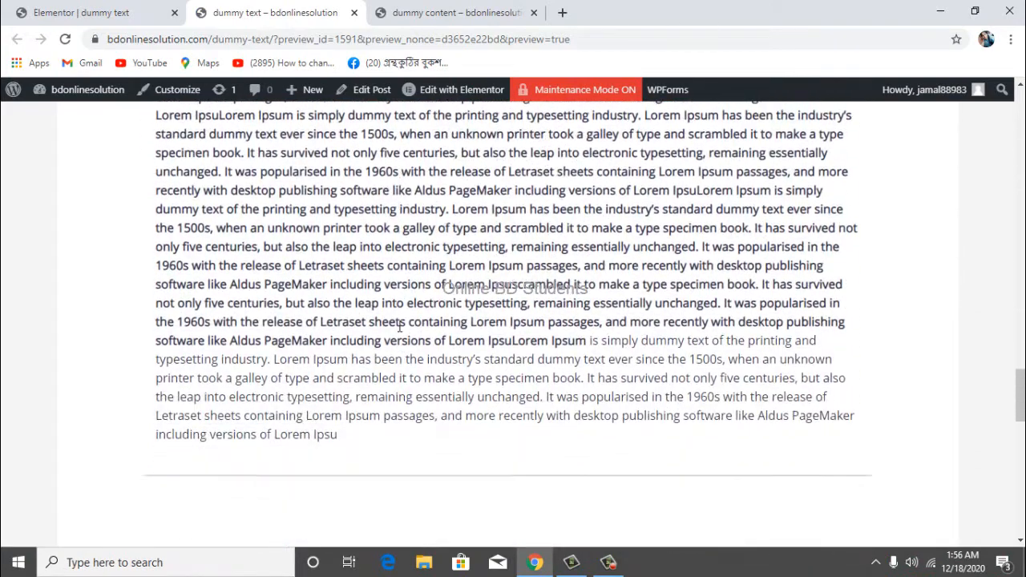
{"action": "scroll", "coordinate": [400, 327], "scroll_direction": "down", "scroll_amount": 1}
{"action": "scroll", "coordinate": [388, 312], "scroll_direction": "up", "scroll_amount": 5}
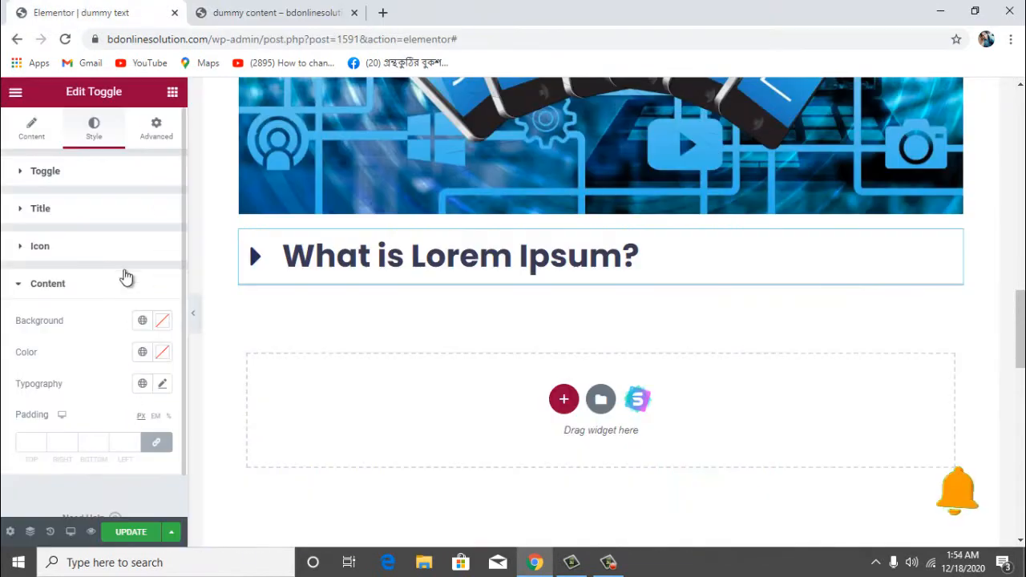
- Check the toggle's icon style settings in the Elementor editor, and look back over the previewed post up to the social media image
{"action": "left_click", "coordinate": [128, 252]}
{"action": "left_click", "coordinate": [110, 251]}
{"action": "scroll", "coordinate": [473, 355], "scroll_direction": "up", "scroll_amount": 15}
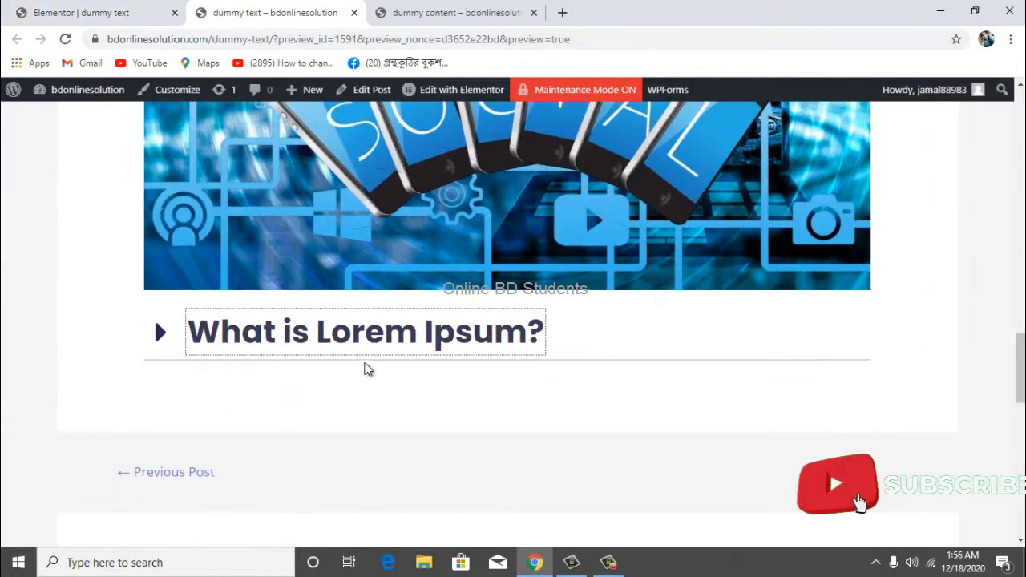
{"action": "scroll", "coordinate": [367, 360], "scroll_direction": "up", "scroll_amount": 3}
{"action": "scroll", "coordinate": [364, 353], "scroll_direction": "up", "scroll_amount": 6}
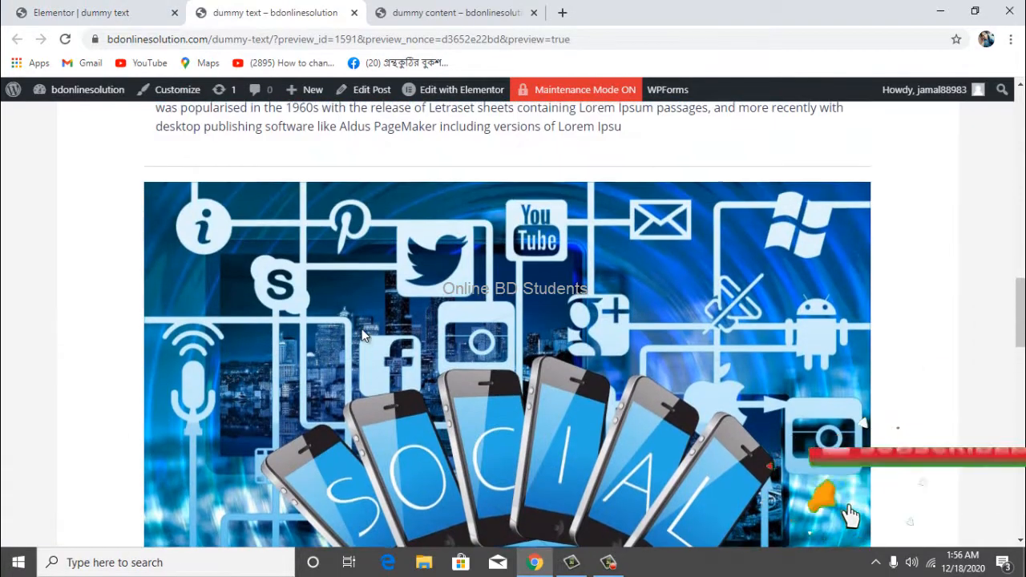